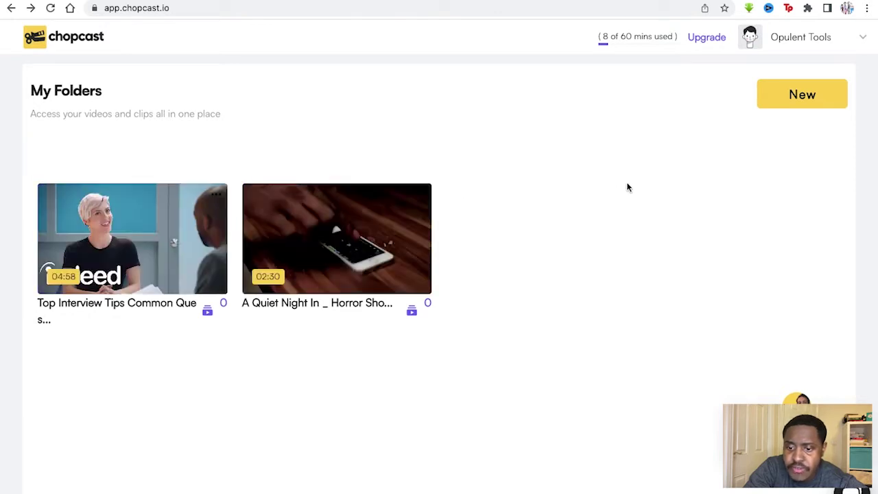
- Show the New menu's Folder and Upload video choices on the My Folders page
{"action": "left_click", "coordinate": [783, 92]}
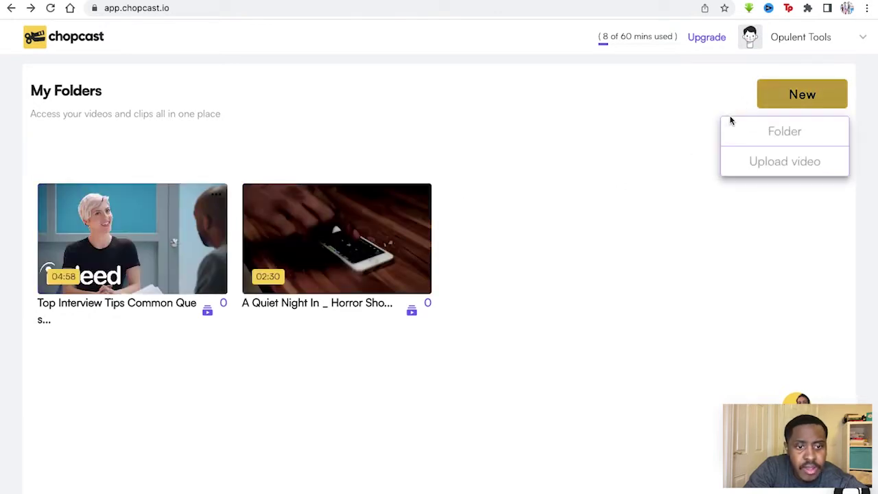
{"action": "left_click", "coordinate": [750, 163]}
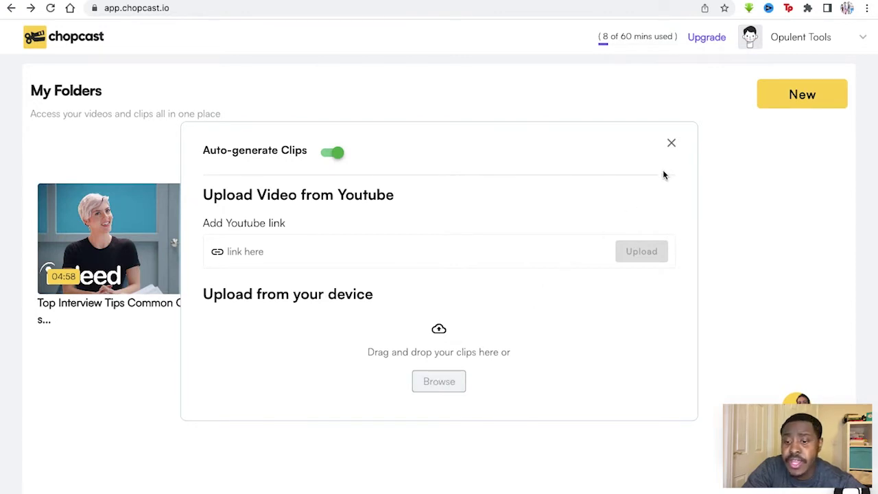
{"action": "left_click", "coordinate": [671, 143]}
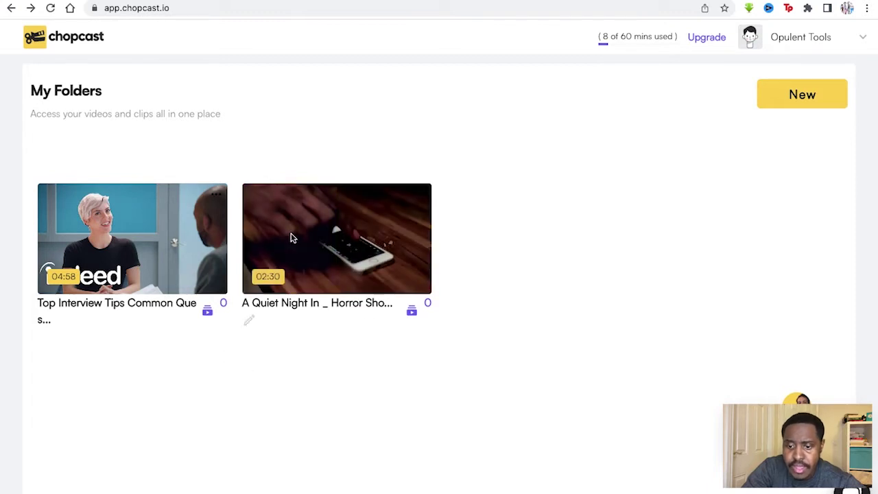
- Open the interview tips video's Clips and start a new clip from it
{"action": "mouse_move", "coordinate": [302, 217]}
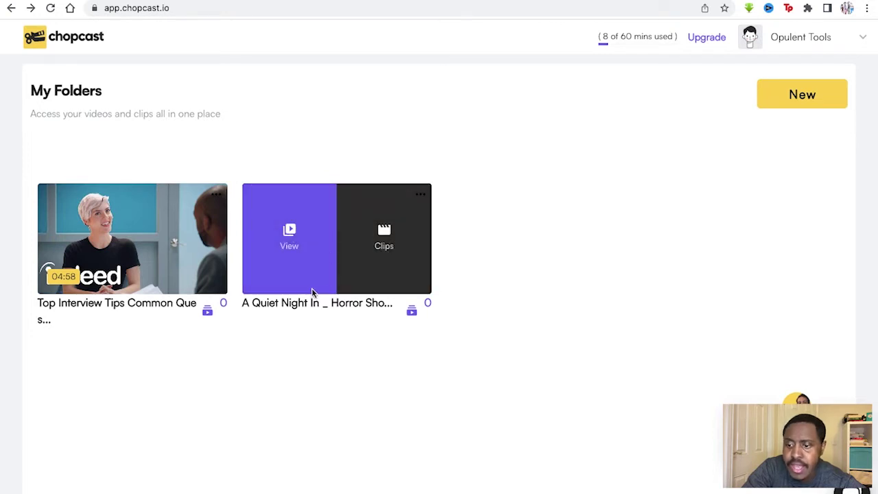
{"action": "mouse_move", "coordinate": [143, 247]}
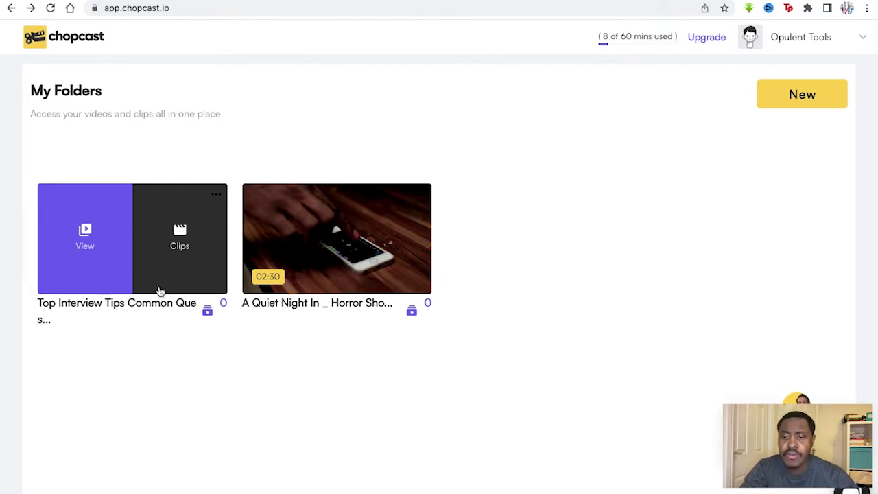
{"action": "mouse_move", "coordinate": [292, 235]}
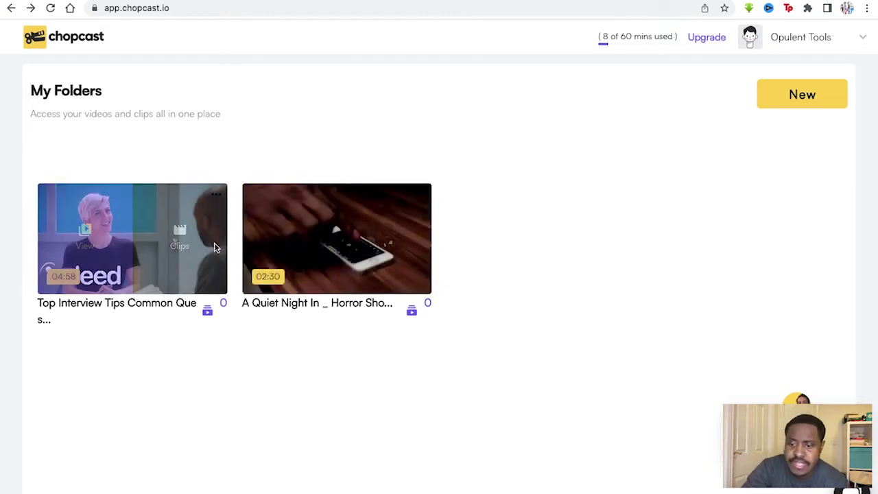
{"action": "mouse_move", "coordinate": [204, 249]}
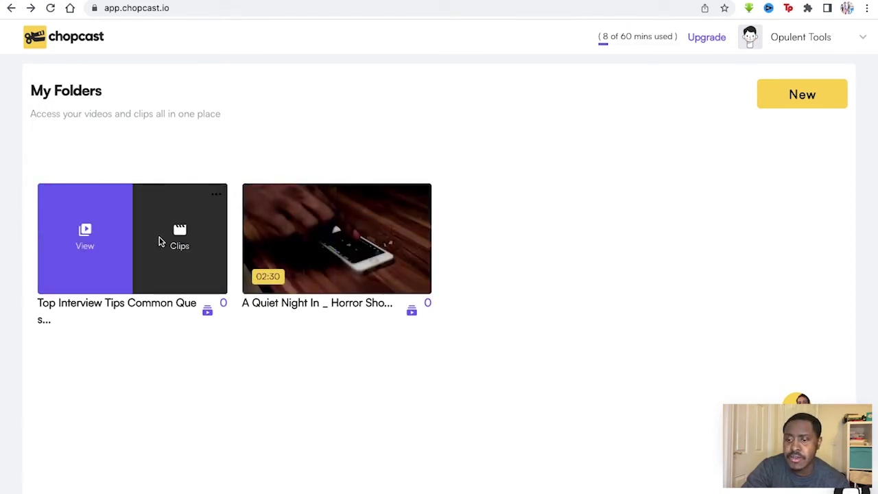
{"action": "left_click", "coordinate": [157, 245]}
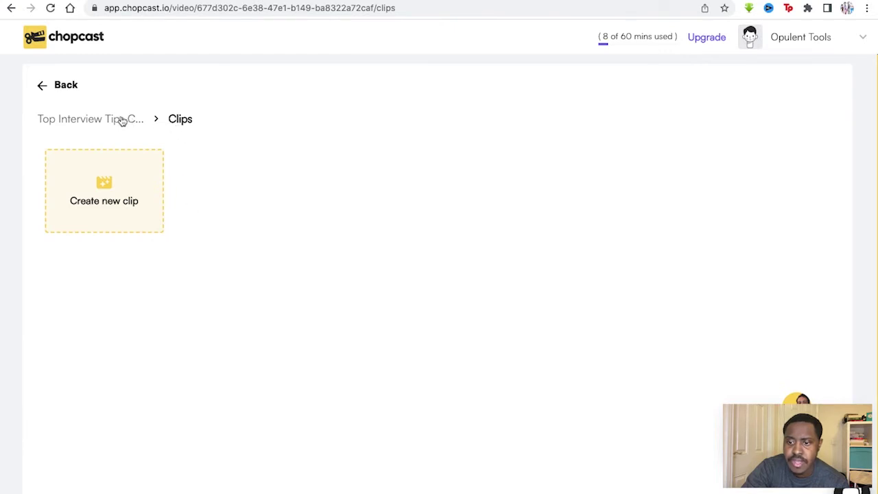
{"action": "left_click", "coordinate": [99, 186]}
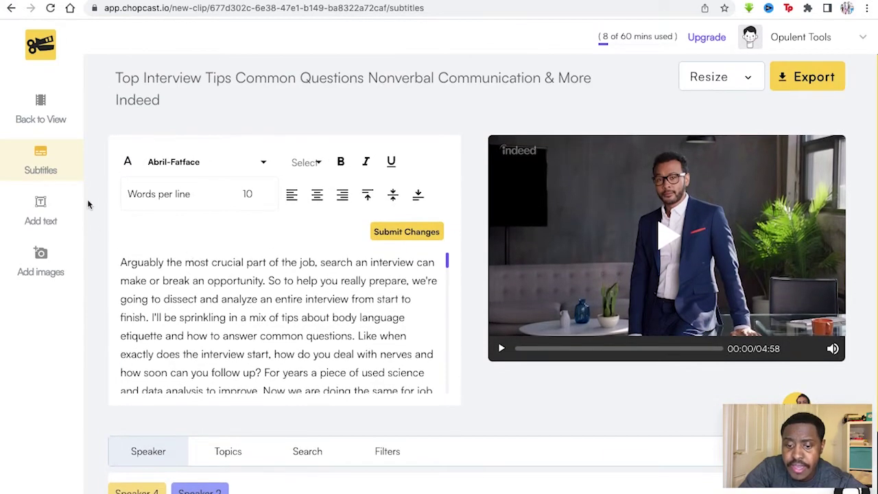
- Scroll through the interview-tips subtitle editor to review its subtitle settings
{"action": "scroll", "coordinate": [260, 334], "scroll_direction": "down", "scroll_amount": 10}
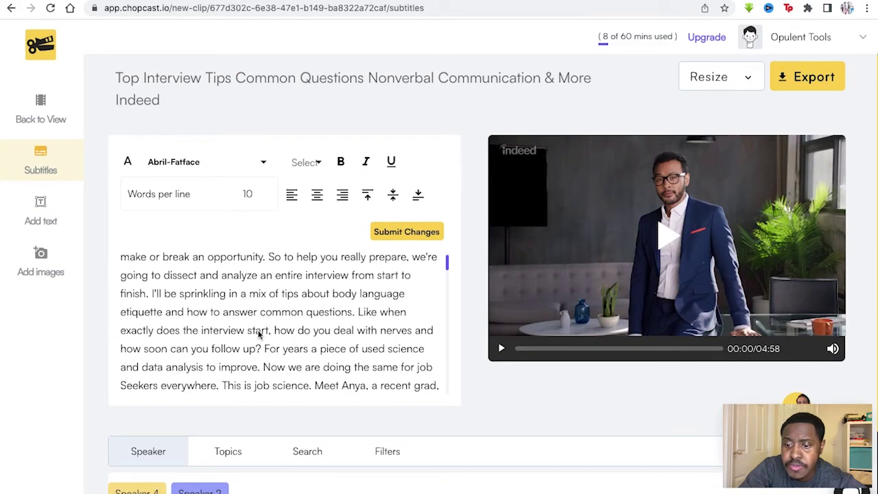
{"action": "scroll", "coordinate": [259, 334], "scroll_direction": "down", "scroll_amount": 5}
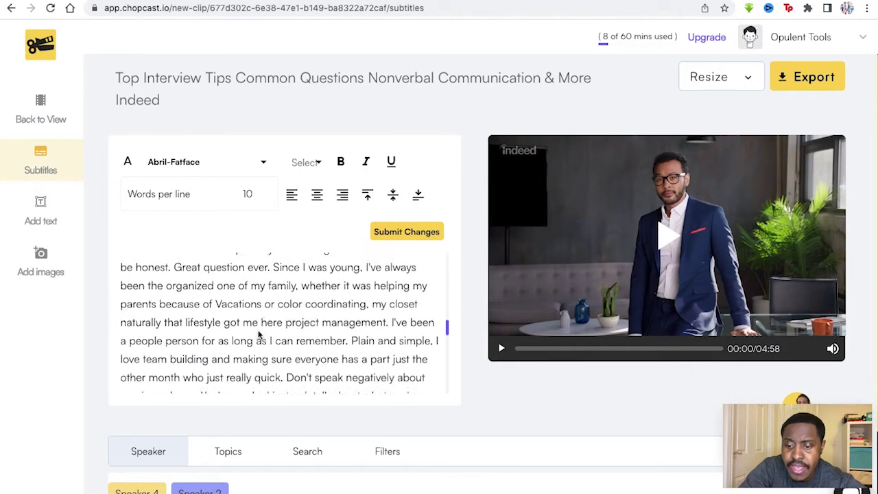
{"action": "scroll", "coordinate": [260, 334], "scroll_direction": "up", "scroll_amount": 15}
{"action": "scroll", "coordinate": [259, 335], "scroll_direction": "down", "scroll_amount": 20}
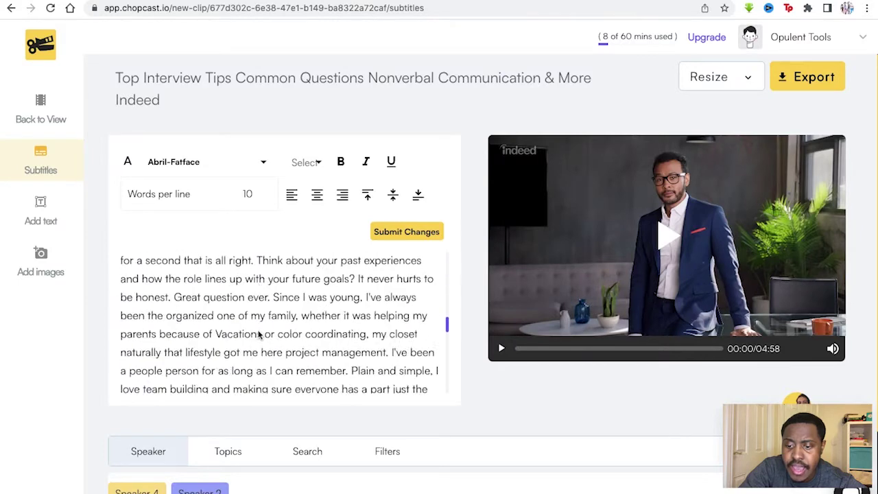
{"action": "scroll", "coordinate": [259, 334], "scroll_direction": "up", "scroll_amount": 20}
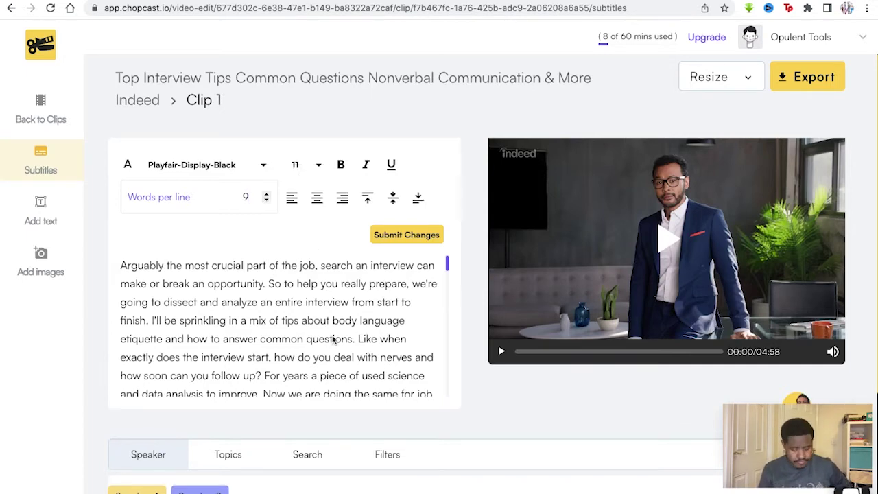
- Change Clip 1's subtitle alignment and select part of the first subtitle paragraph
{"action": "scroll", "coordinate": [333, 340], "scroll_direction": "down", "scroll_amount": 8}
{"action": "scroll", "coordinate": [333, 340], "scroll_direction": "down", "scroll_amount": 15}
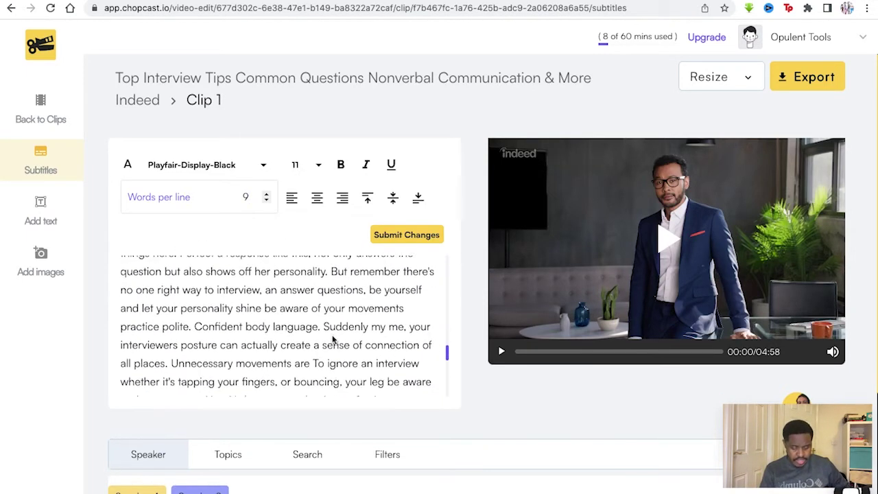
{"action": "scroll", "coordinate": [334, 325], "scroll_direction": "up", "scroll_amount": 20}
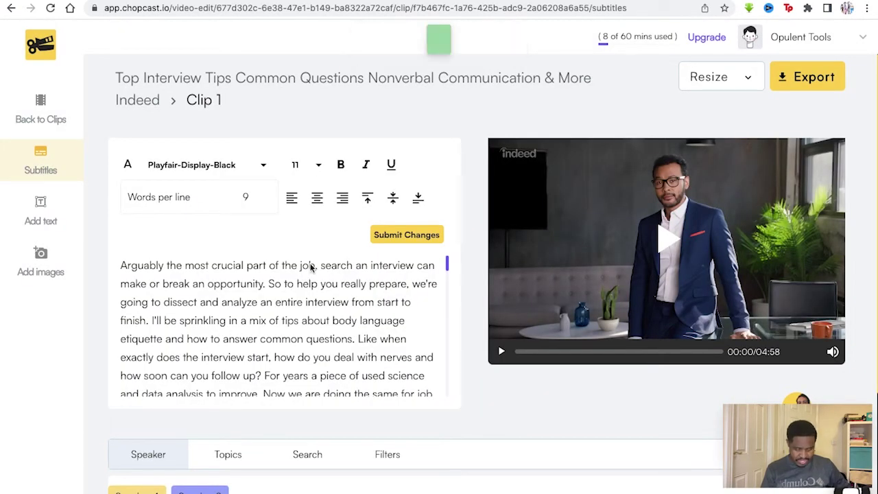
{"action": "left_click", "coordinate": [291, 198]}
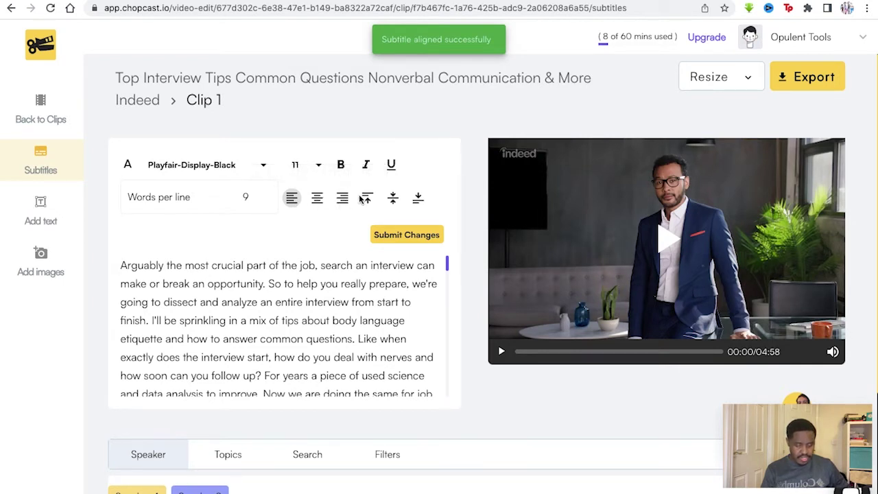
{"action": "left_click_drag", "start_coordinate": [235, 265], "coordinate": [261, 303]}
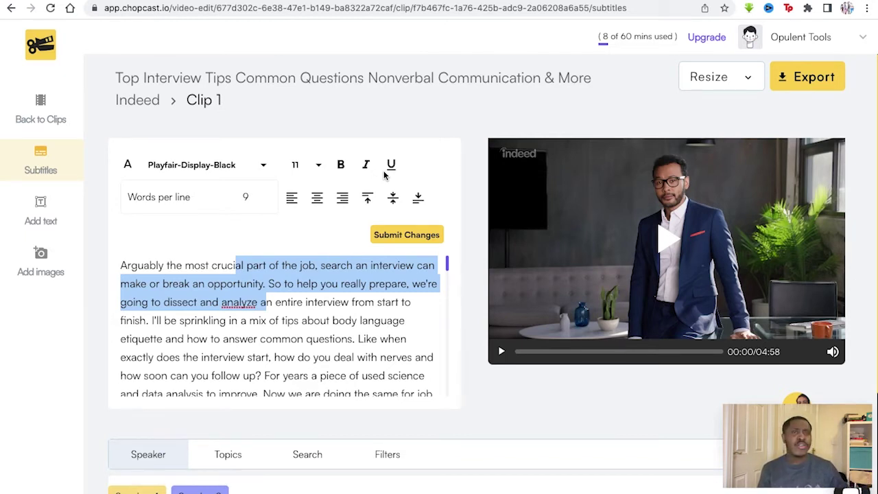
{"action": "scroll", "coordinate": [326, 302], "scroll_direction": "down", "scroll_amount": 3}
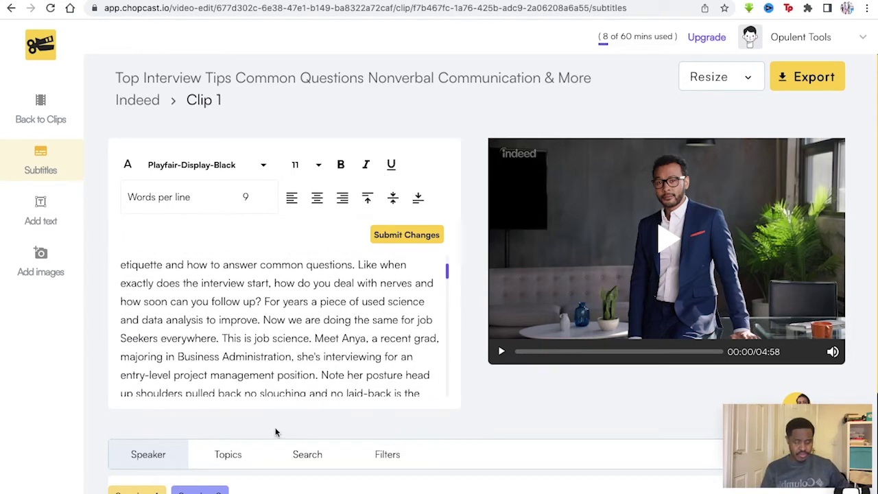
{"action": "scroll", "coordinate": [276, 432], "scroll_direction": "down", "scroll_amount": 1}
{"action": "scroll", "coordinate": [231, 413], "scroll_direction": "down", "scroll_amount": 2}
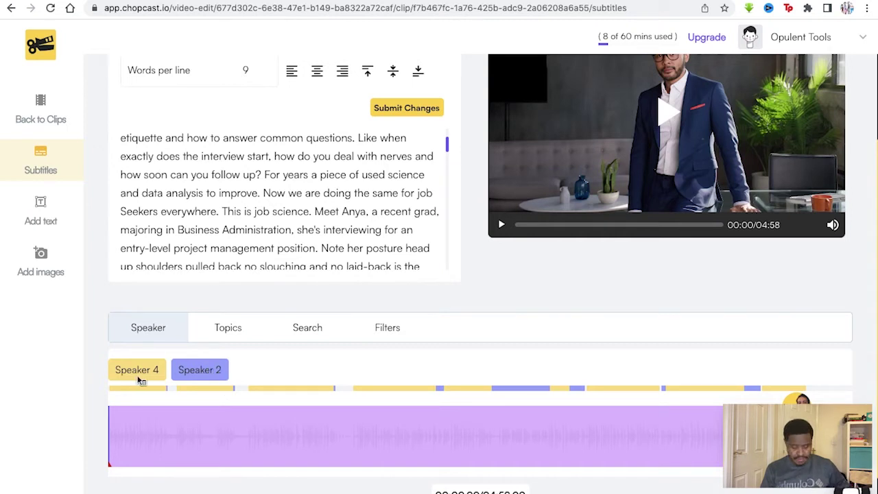
- Trim Clip 1 to end at 00:42 after 'This is job science.' and preview its speaker sections
{"action": "left_click", "coordinate": [200, 437]}
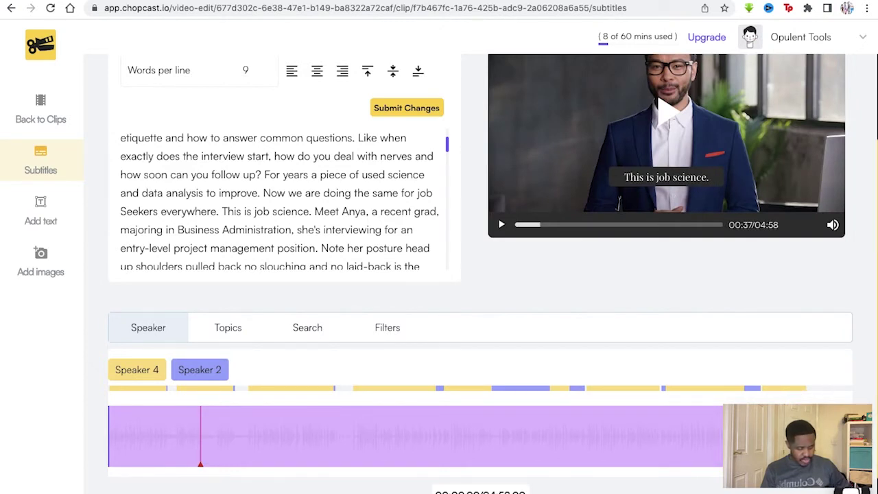
{"action": "left_click_drag", "start_coordinate": [724, 420], "coordinate": [208, 425]}
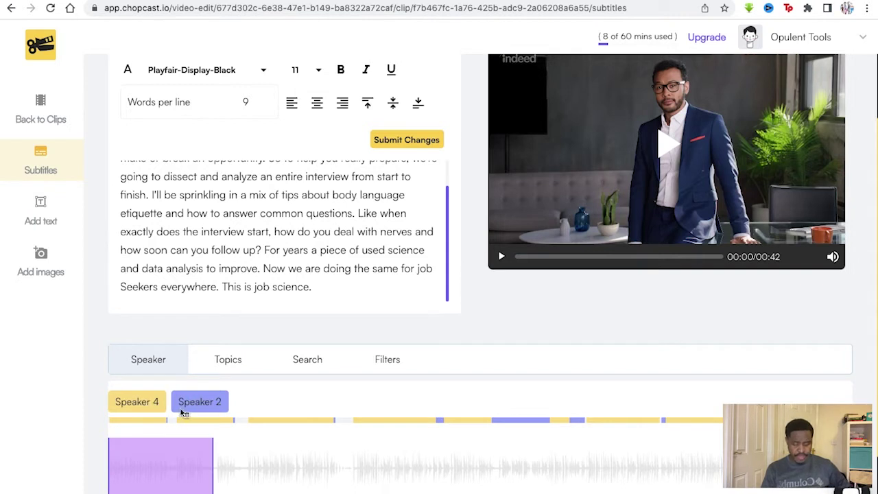
{"action": "left_click", "coordinate": [154, 423]}
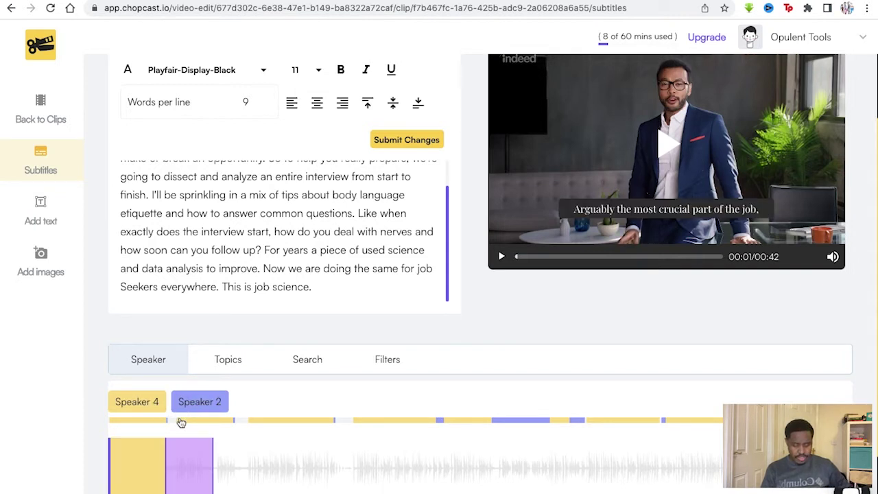
{"action": "left_click", "coordinate": [182, 422]}
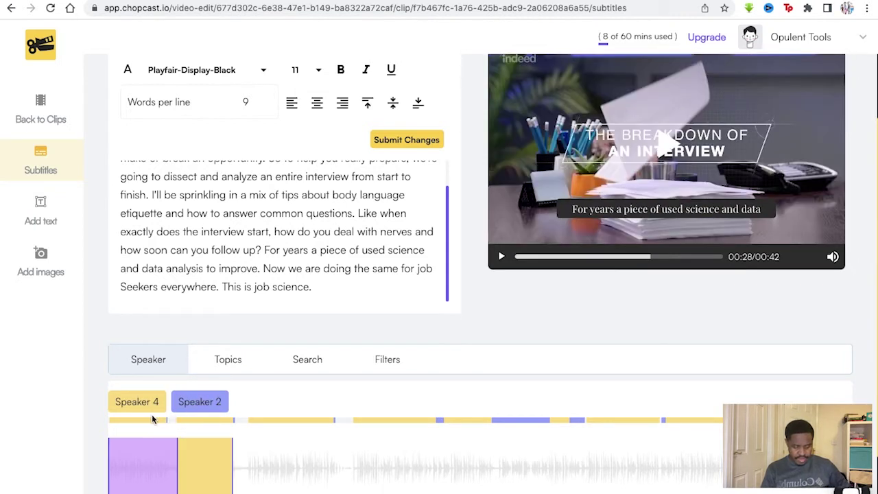
{"action": "left_click", "coordinate": [146, 421]}
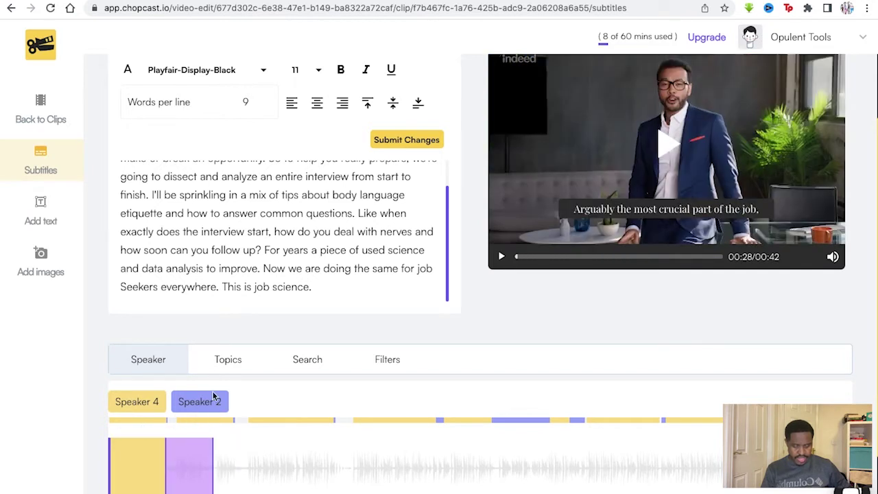
{"action": "left_click", "coordinate": [234, 361]}
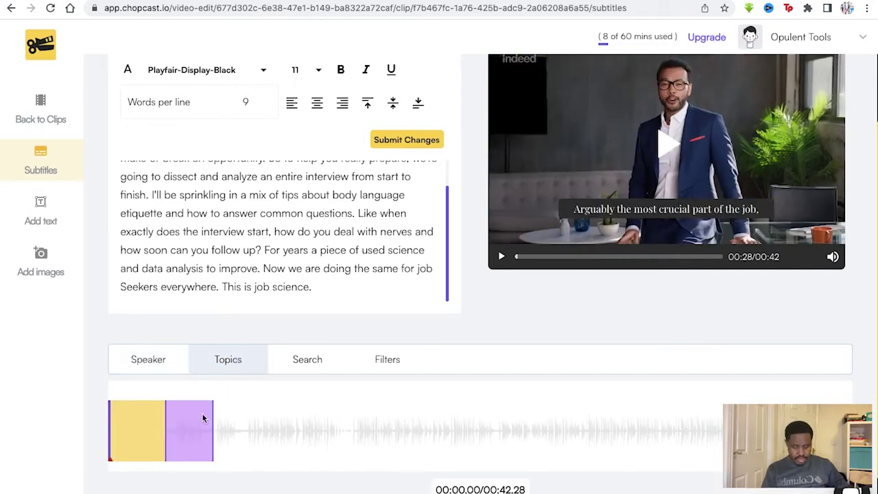
- Extend the waveform selection and update Clip 1 to cover 0:14–0:56
{"action": "left_click_drag", "start_coordinate": [206, 431], "coordinate": [242, 433]}
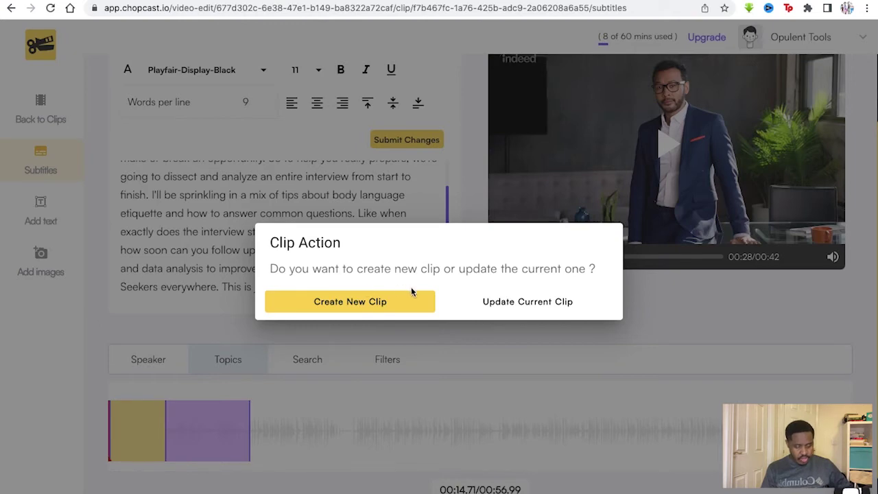
{"action": "left_click", "coordinate": [545, 300]}
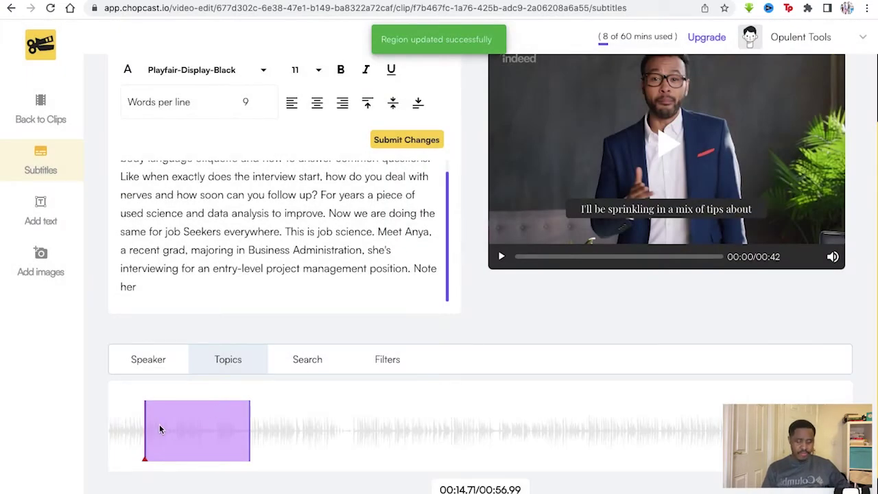
{"action": "mouse_move", "coordinate": [160, 429]}
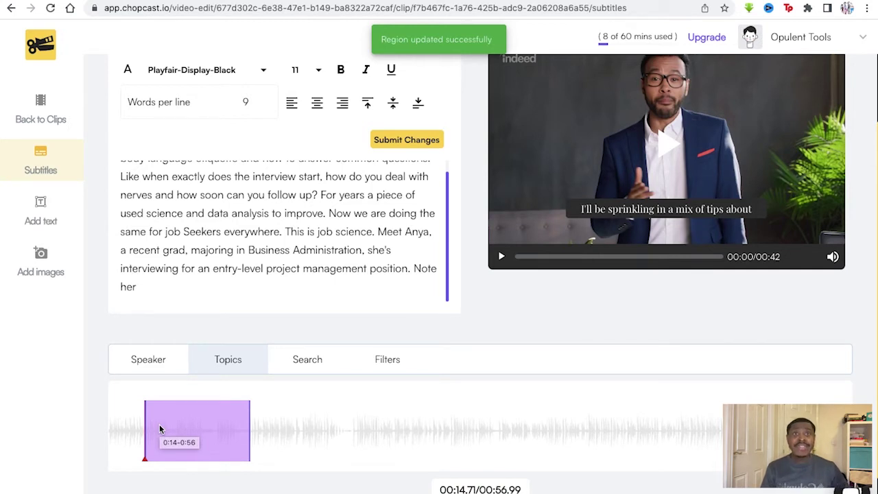
- Search the transcript for 'seekers', then clear the search keyword
{"action": "left_click", "coordinate": [301, 367]}
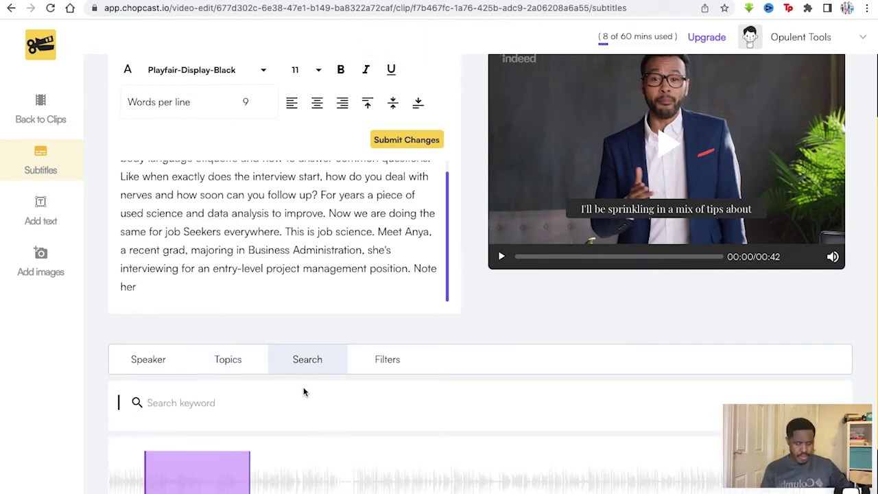
{"action": "left_click", "coordinate": [184, 404]}
{"action": "type", "text": "seeke"}
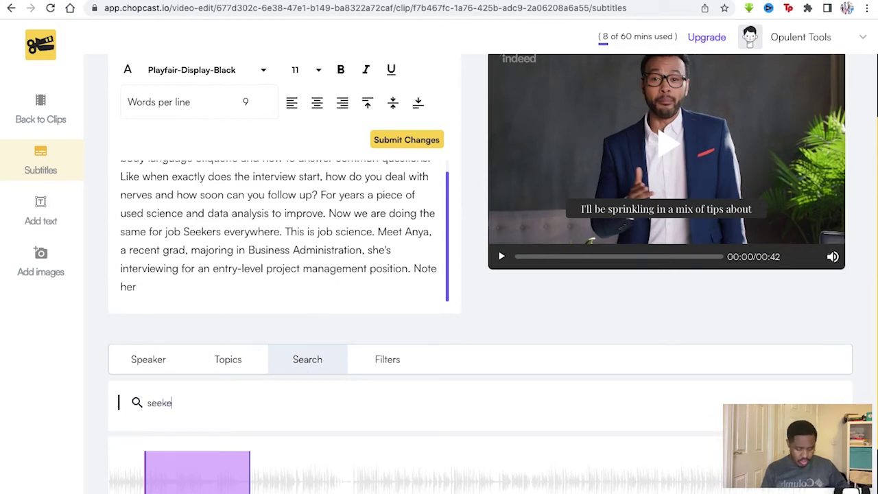
{"action": "type", "text": "rs"}
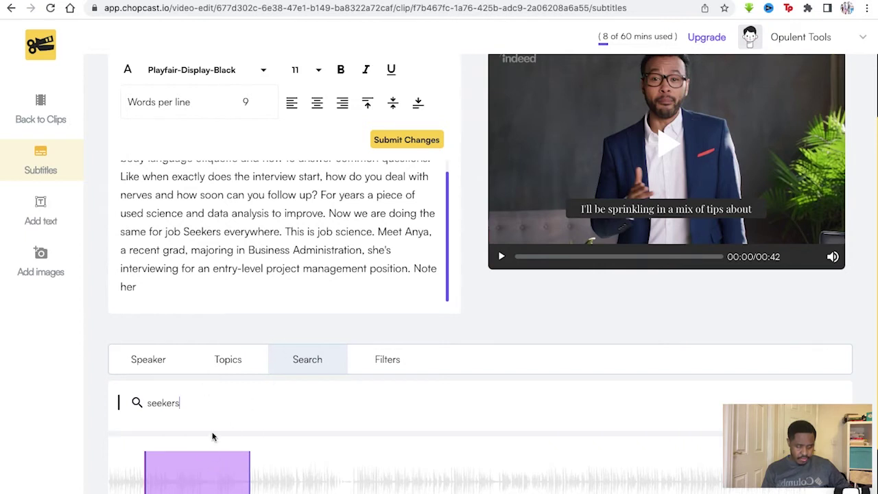
{"action": "scroll", "coordinate": [274, 261], "scroll_direction": "up", "scroll_amount": 1}
{"action": "scroll", "coordinate": [268, 270], "scroll_direction": "down", "scroll_amount": 1}
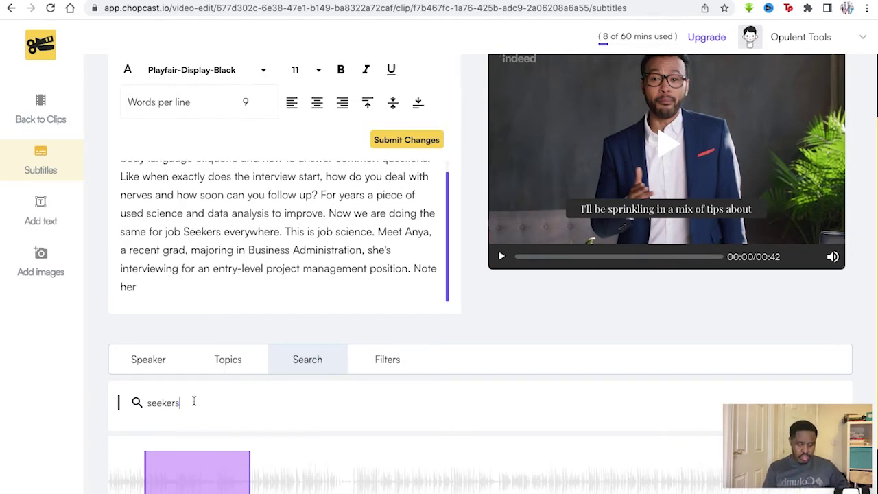
{"action": "key", "text": "BackSpace"}
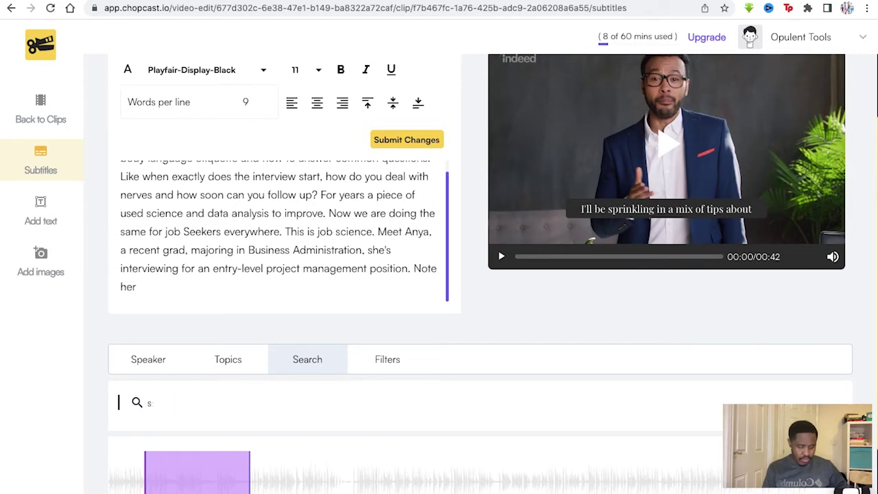
{"action": "key", "text": "BackSpace"}
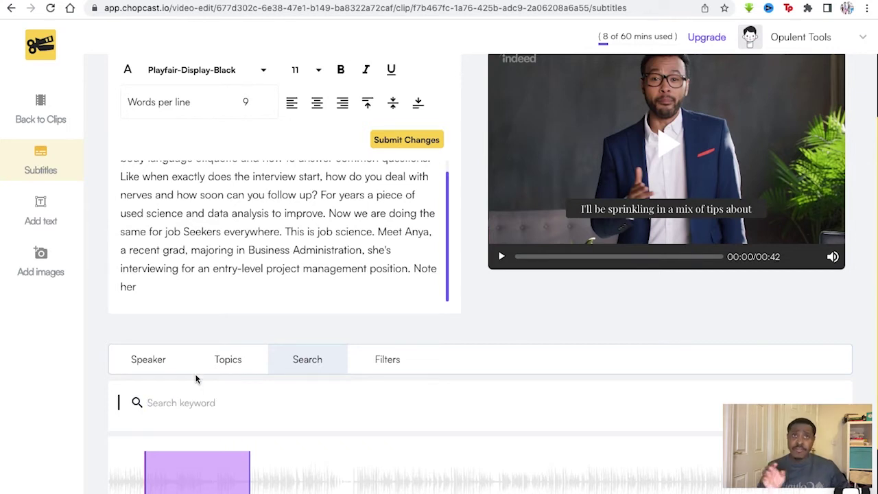
- Slide Clip 1's region to the interview start (00:00.00–00:42.28) and submit the change
{"action": "left_click", "coordinate": [388, 364]}
{"action": "scroll", "coordinate": [310, 451], "scroll_direction": "down", "scroll_amount": 2}
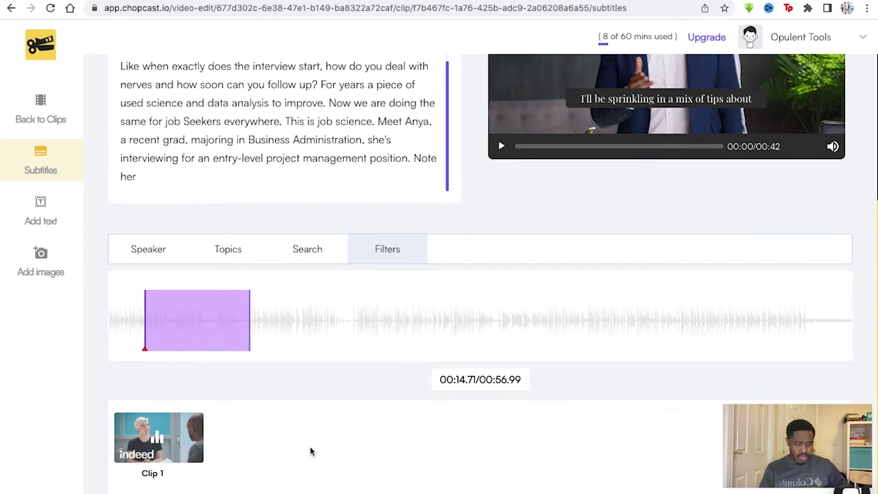
{"action": "right_click", "coordinate": [229, 315]}
{"action": "left_click", "coordinate": [224, 315]}
{"action": "left_click", "coordinate": [336, 325]}
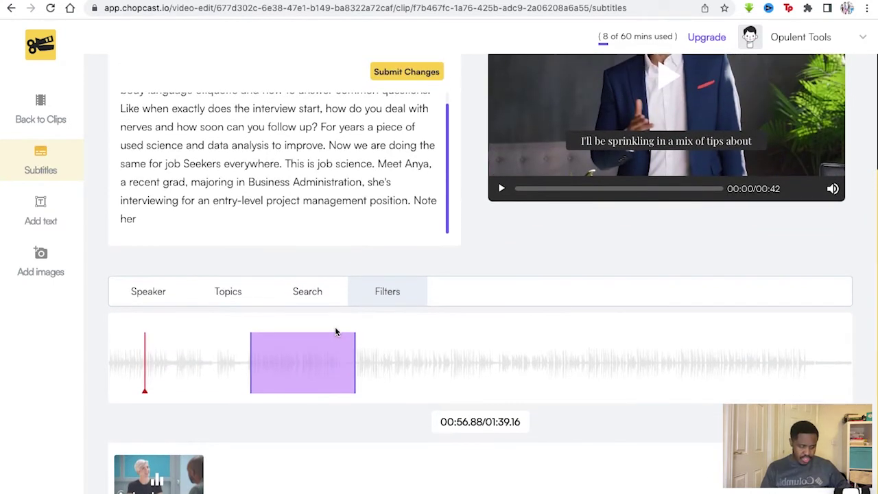
{"action": "left_click", "coordinate": [308, 346]}
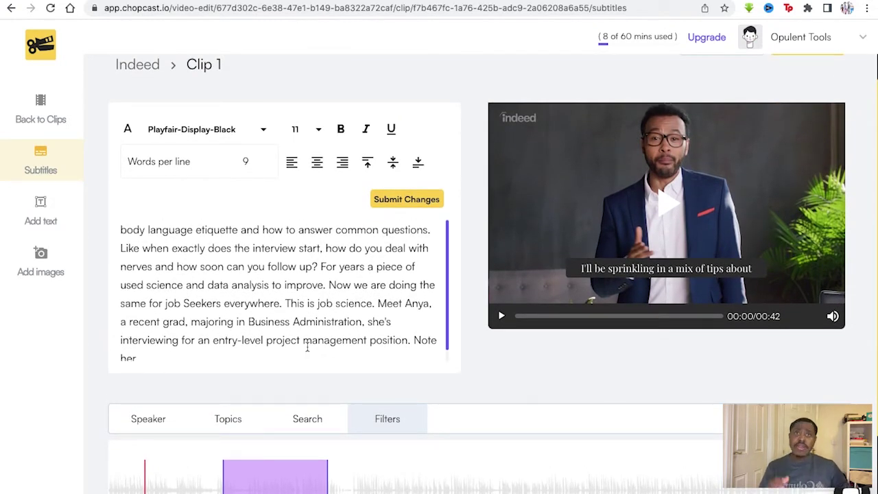
{"action": "scroll", "coordinate": [307, 349], "scroll_direction": "down", "scroll_amount": 1}
{"action": "scroll", "coordinate": [302, 389], "scroll_direction": "down", "scroll_amount": 3}
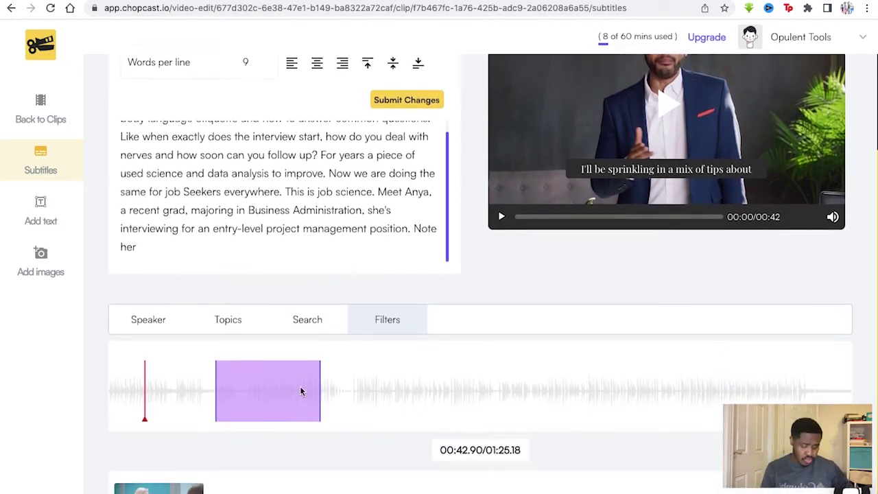
{"action": "left_click_drag", "start_coordinate": [243, 384], "coordinate": [147, 363]}
{"action": "left_click", "coordinate": [154, 384]}
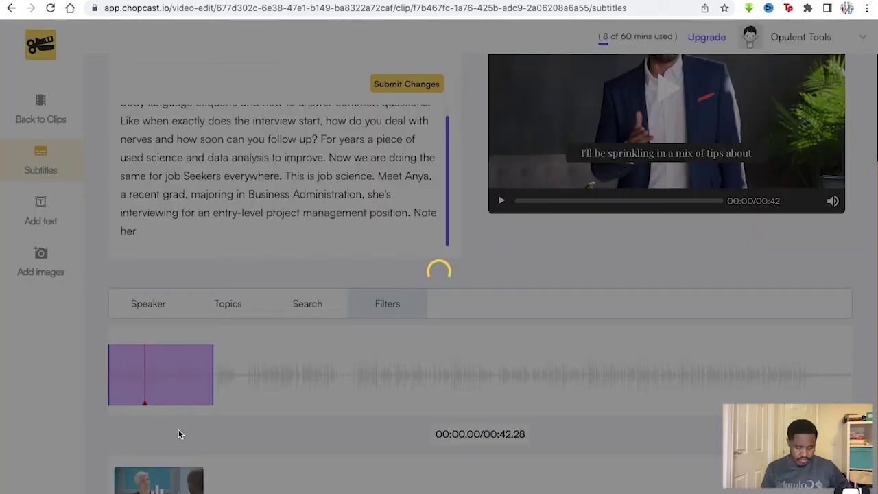
{"action": "scroll", "coordinate": [235, 412], "scroll_direction": "down", "scroll_amount": 1}
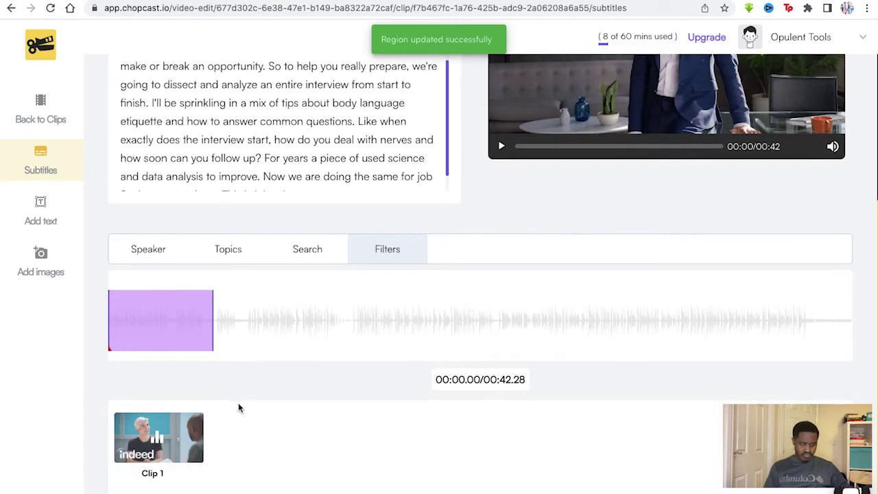
{"action": "scroll", "coordinate": [177, 444], "scroll_direction": "up", "scroll_amount": 3}
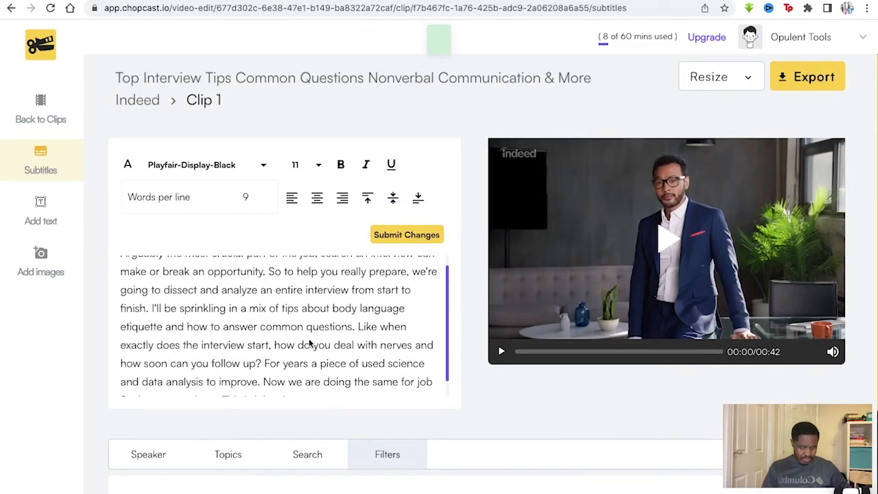
{"action": "left_click", "coordinate": [737, 90]}
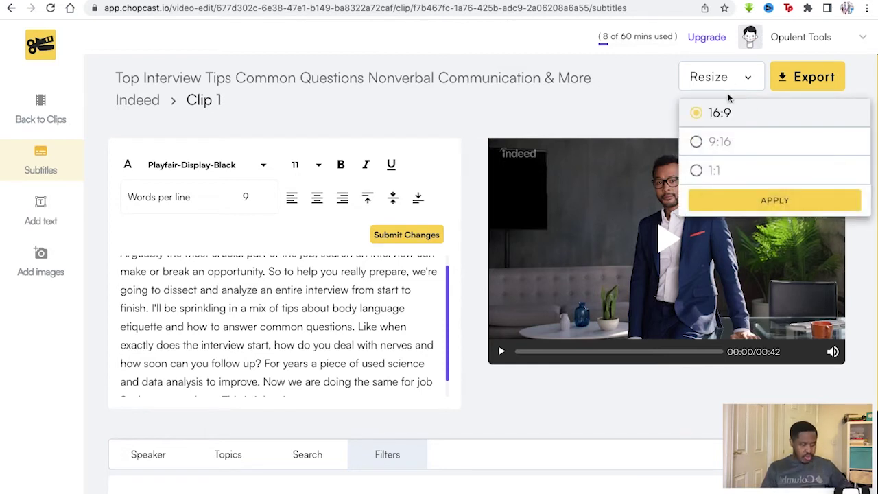
{"action": "left_click", "coordinate": [697, 141]}
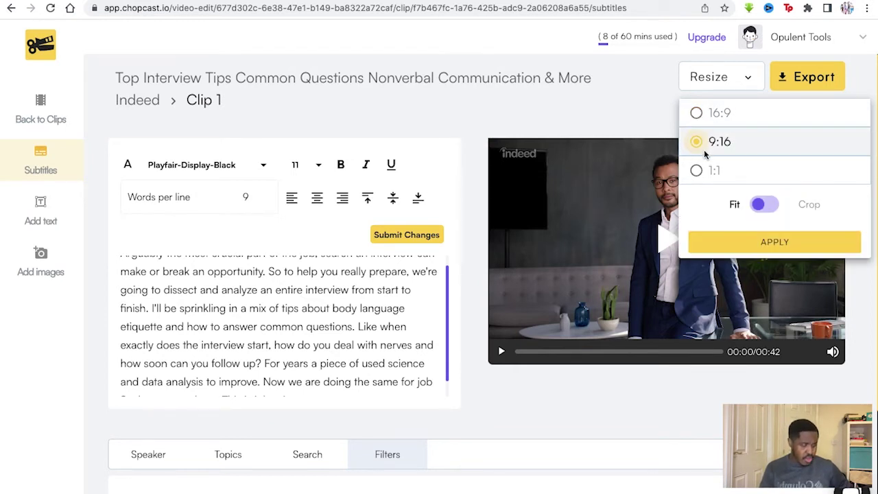
{"action": "left_click", "coordinate": [697, 171]}
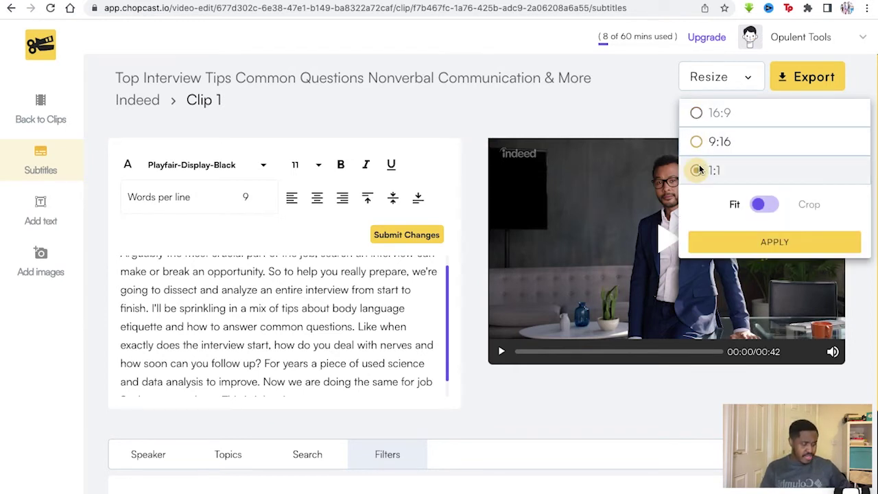
{"action": "left_click", "coordinate": [696, 113]}
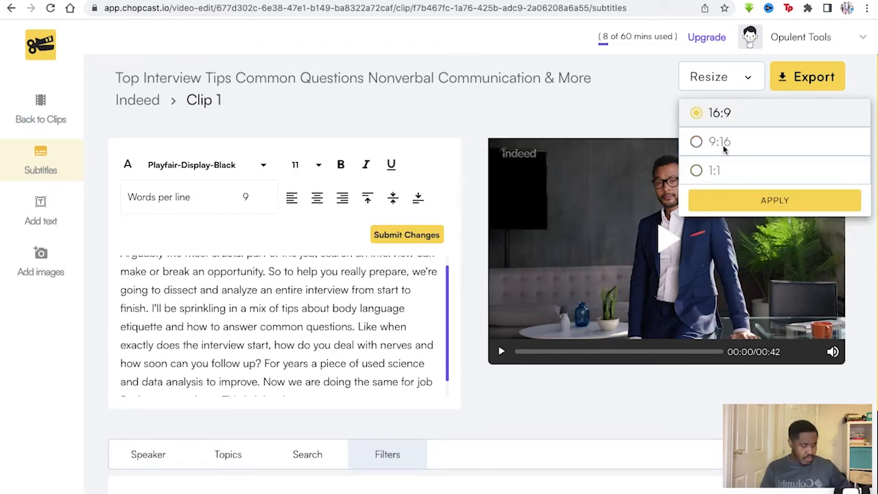
{"action": "left_click", "coordinate": [646, 110]}
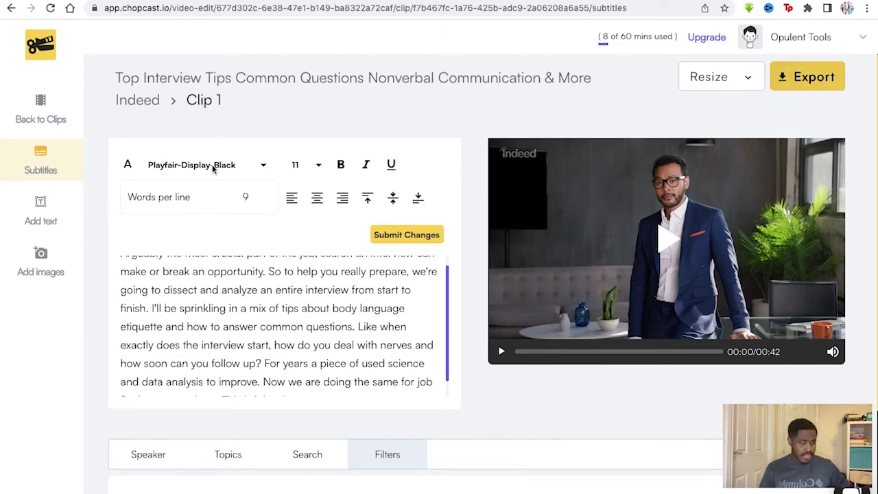
{"action": "left_click", "coordinate": [68, 201]}
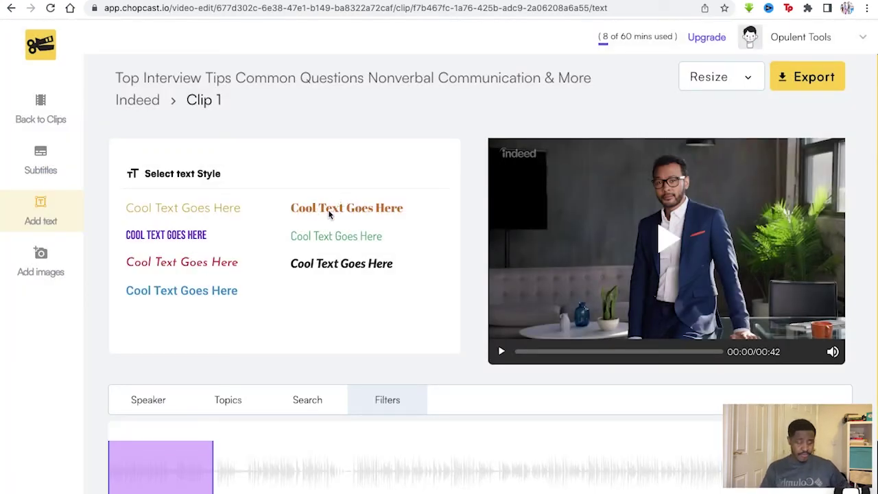
- Add a 'Cool Text Goes Here too' overlay at the top-left, coloured light blue
{"action": "left_click", "coordinate": [369, 210]}
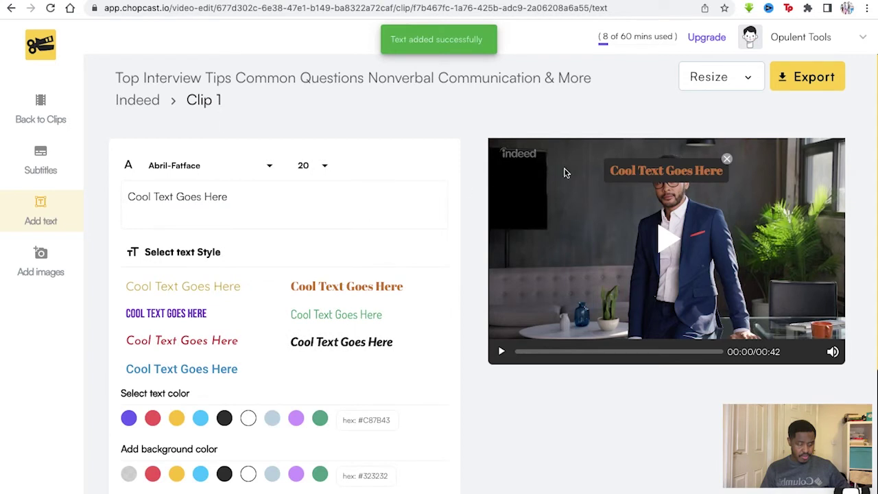
{"action": "left_click_drag", "start_coordinate": [645, 175], "coordinate": [529, 180]}
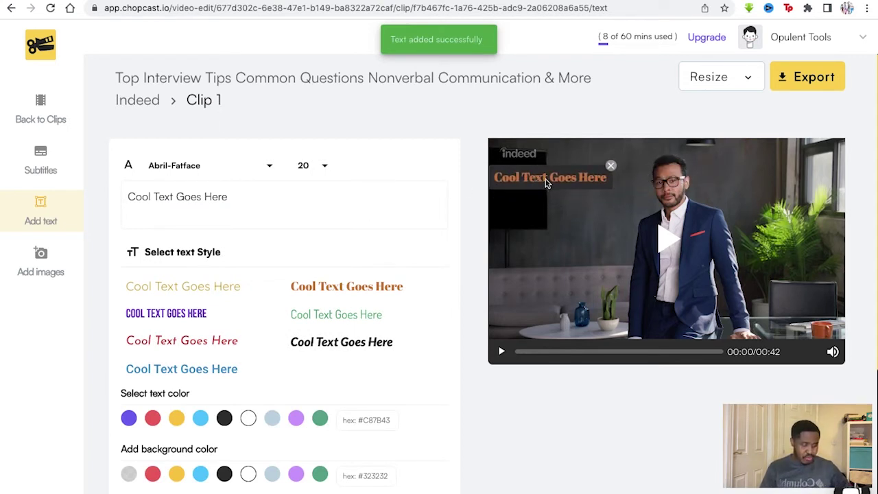
{"action": "left_click", "coordinate": [280, 203]}
{"action": "type", "text": "too"}
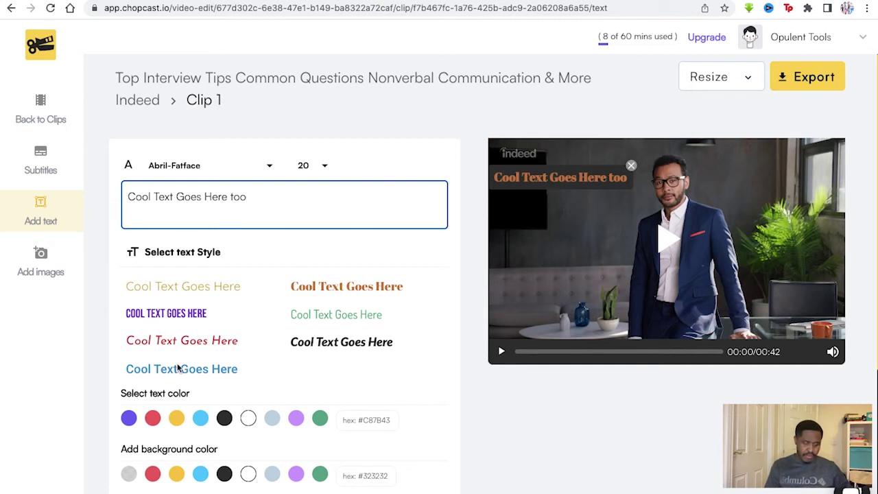
{"action": "left_click", "coordinate": [204, 419]}
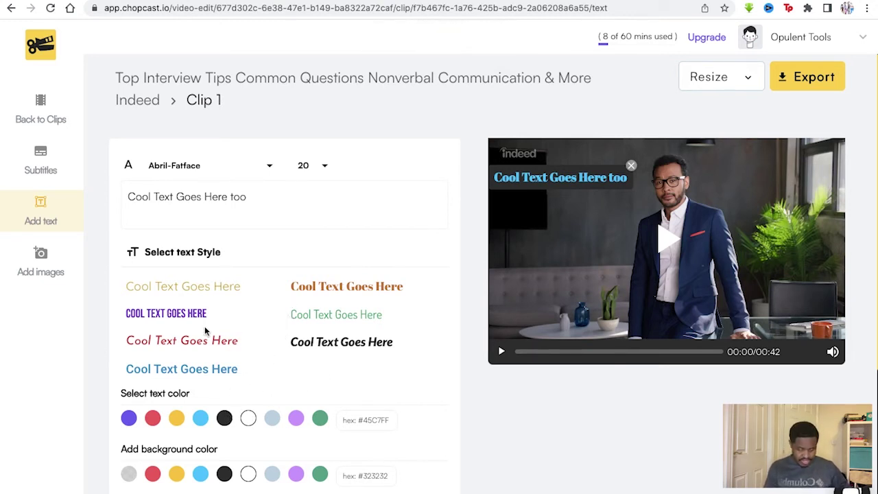
- Add a yellow Lato-Black-Italic 'Cool Text Goes Here' caption at lower left with a light blue background
{"action": "left_click_drag", "start_coordinate": [175, 368], "coordinate": [404, 481]}
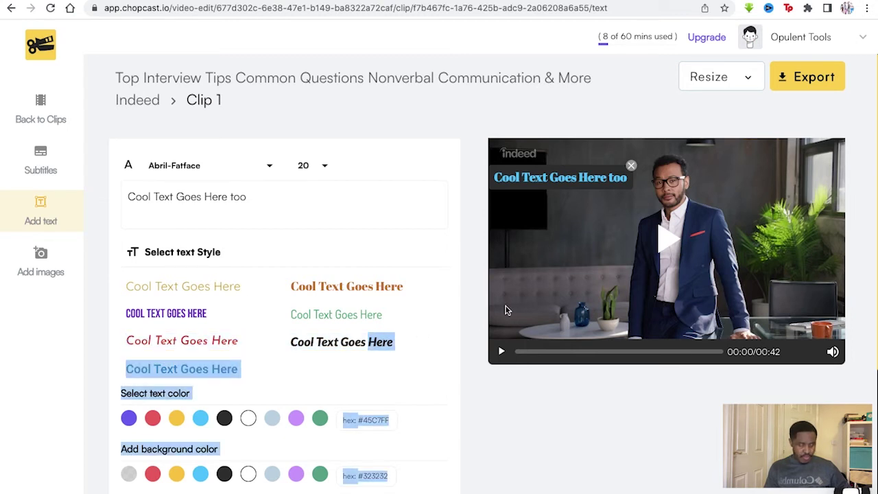
{"action": "double_click", "coordinate": [353, 342]}
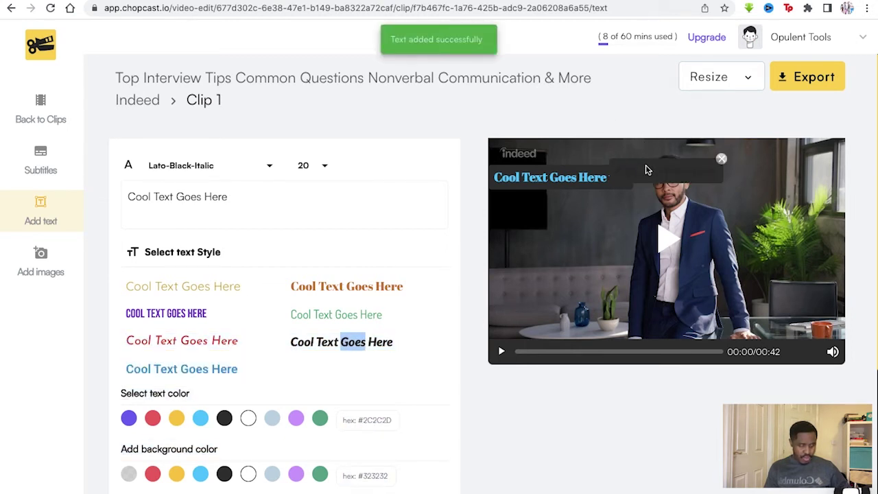
{"action": "left_click_drag", "start_coordinate": [636, 173], "coordinate": [520, 300]}
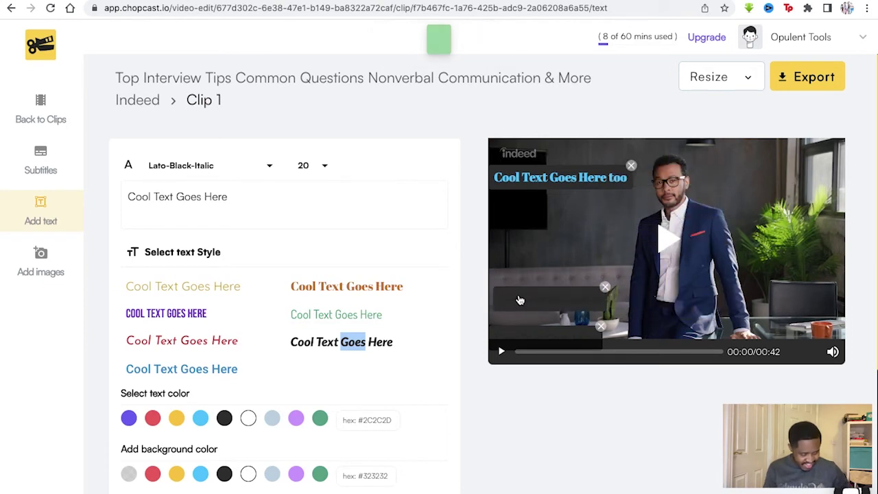
{"action": "left_click", "coordinate": [176, 418]}
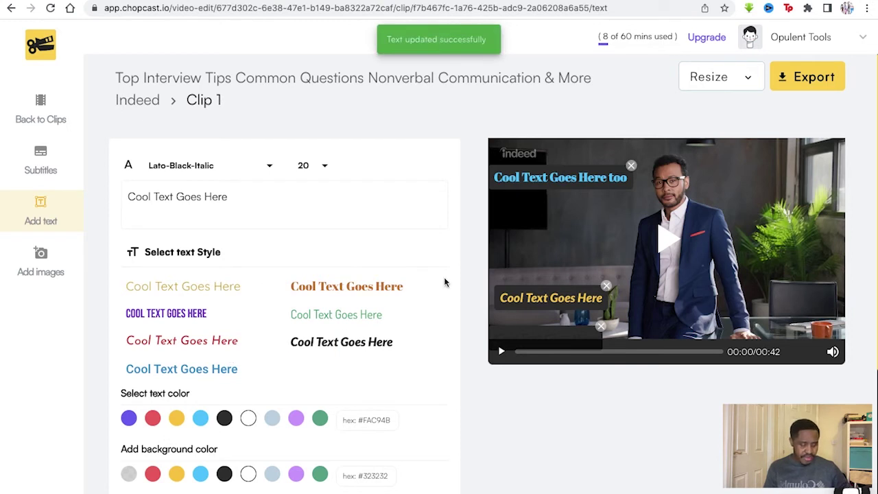
{"action": "left_click", "coordinate": [502, 342]}
{"action": "left_click", "coordinate": [200, 481]}
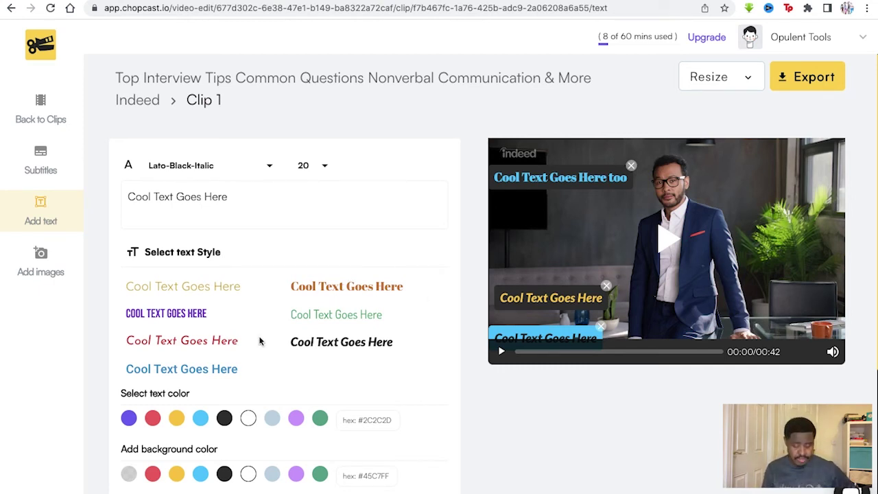
{"action": "scroll", "coordinate": [261, 341], "scroll_direction": "down", "scroll_amount": 5}
{"action": "scroll", "coordinate": [261, 341], "scroll_direction": "up", "scroll_amount": 5}
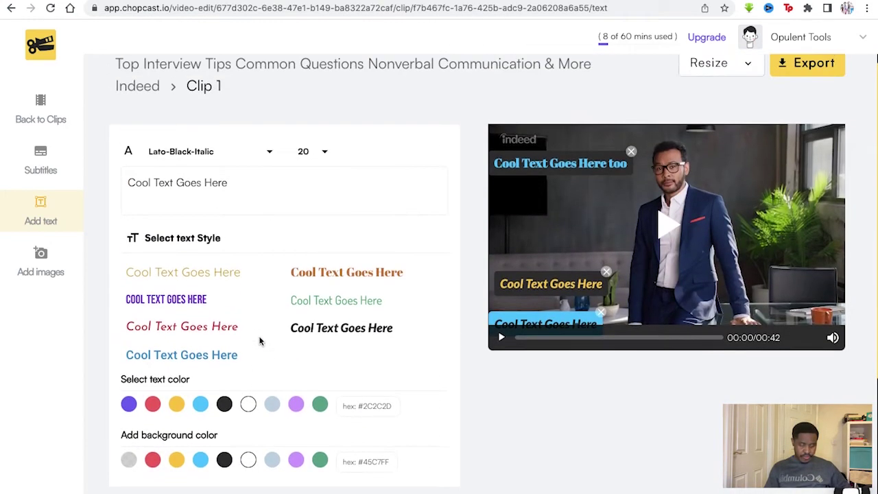
- Insert the logo 1.jpeg image from Downloads into Clip 1
{"action": "left_click", "coordinate": [45, 262]}
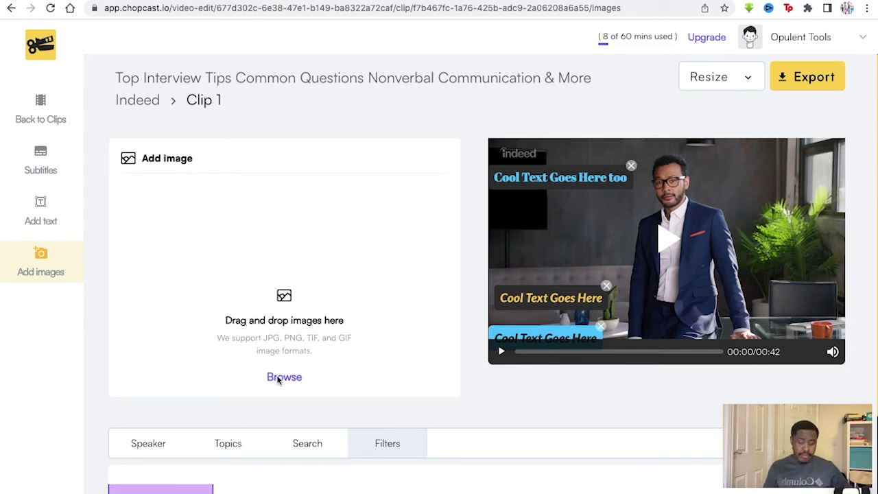
{"action": "left_click", "coordinate": [355, 282]}
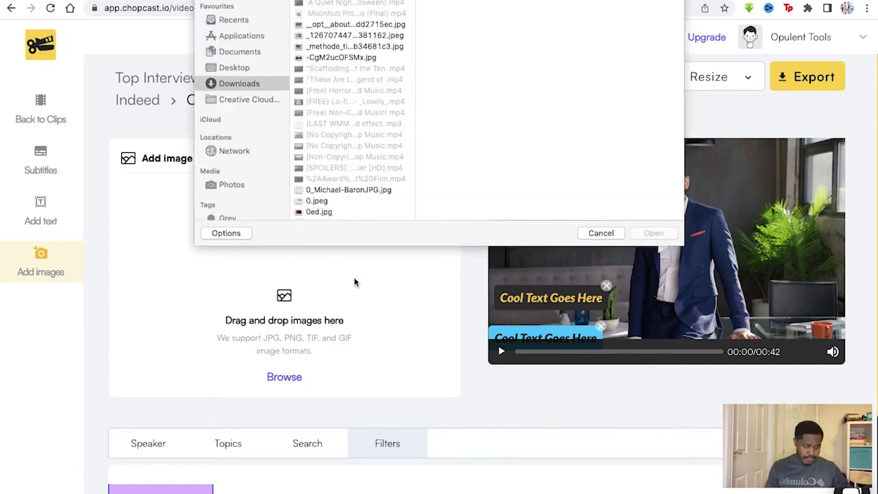
{"action": "scroll", "coordinate": [353, 210], "scroll_direction": "down", "scroll_amount": 5}
{"action": "left_click", "coordinate": [353, 210]}
{"action": "scroll", "coordinate": [336, 213], "scroll_direction": "down", "scroll_amount": 3}
{"action": "left_click", "coordinate": [336, 212]}
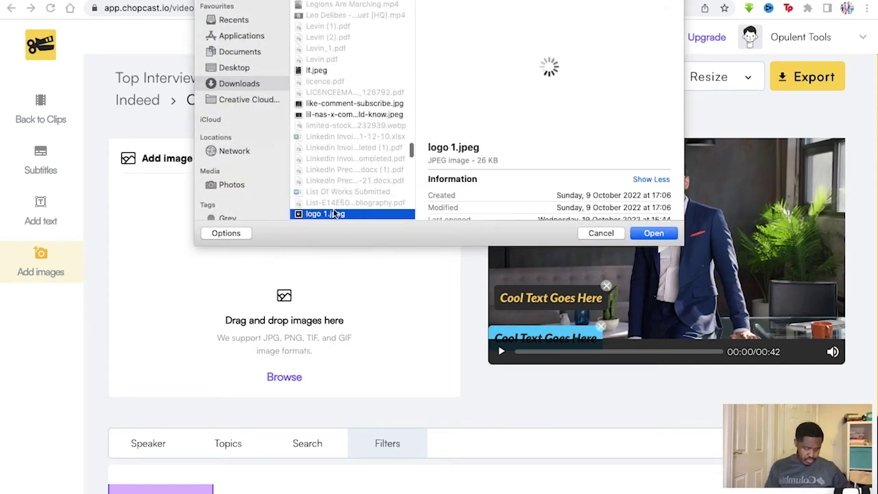
{"action": "double_click", "coordinate": [334, 215]}
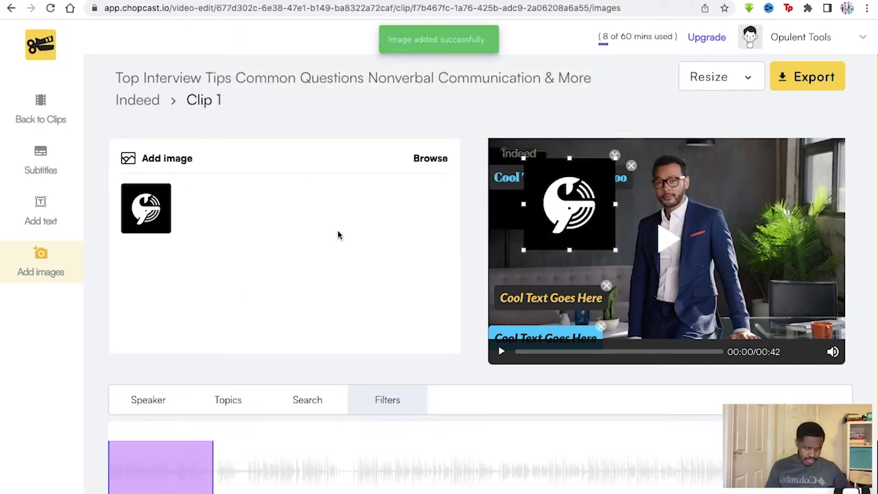
- Move the logo to the video's top-right corner and enlarge it
{"action": "left_click_drag", "start_coordinate": [570, 214], "coordinate": [803, 199]}
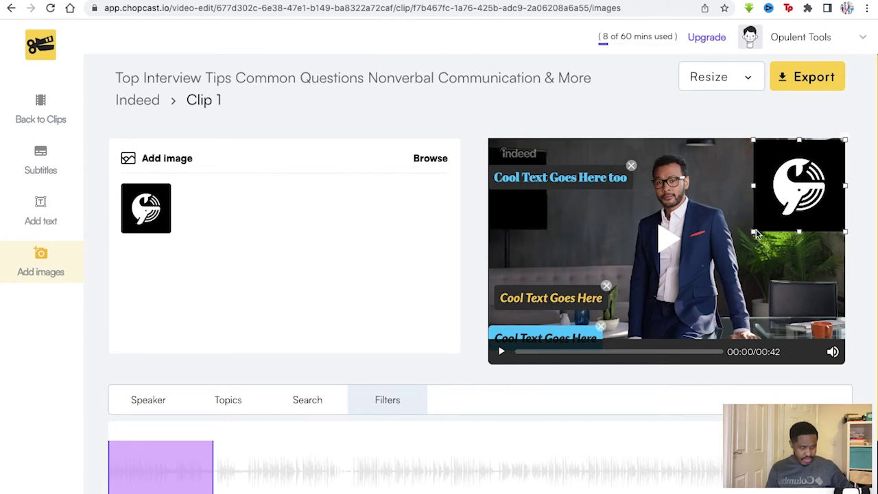
{"action": "left_click_drag", "start_coordinate": [758, 234], "coordinate": [748, 238]}
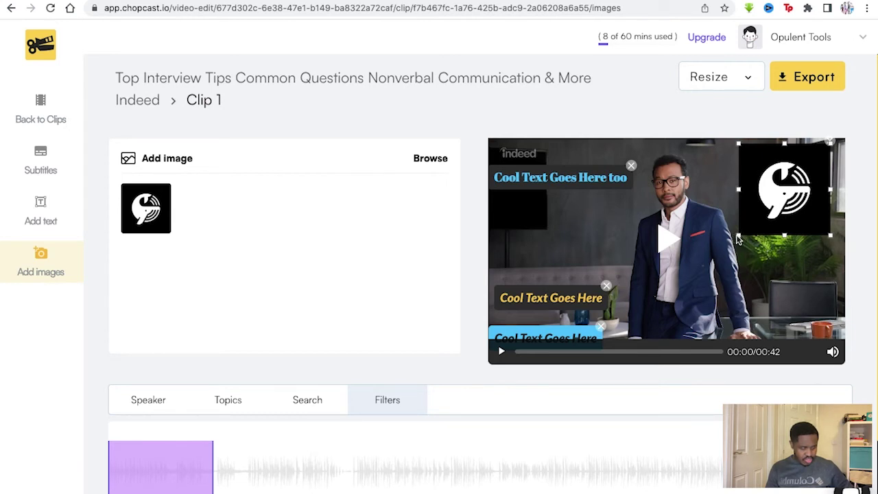
{"action": "left_click_drag", "start_coordinate": [739, 238], "coordinate": [818, 181]}
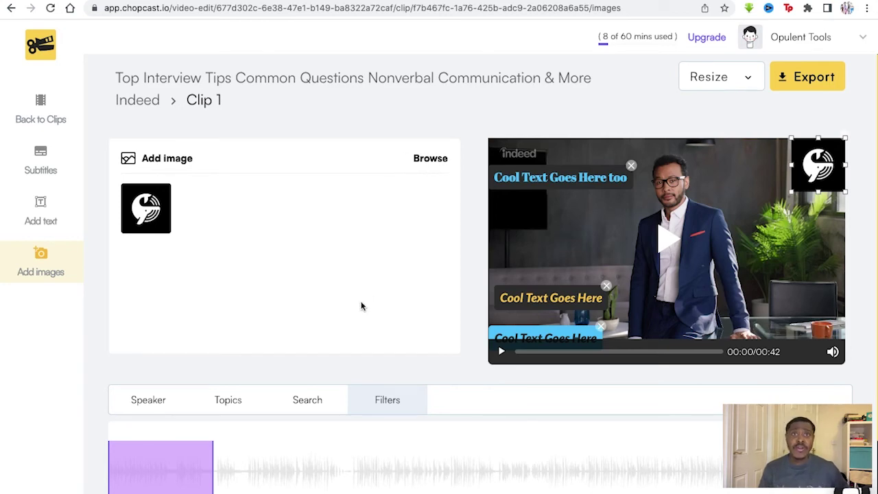
{"action": "scroll", "coordinate": [361, 306], "scroll_direction": "down", "scroll_amount": 2}
{"action": "scroll", "coordinate": [361, 306], "scroll_direction": "up", "scroll_amount": 2}
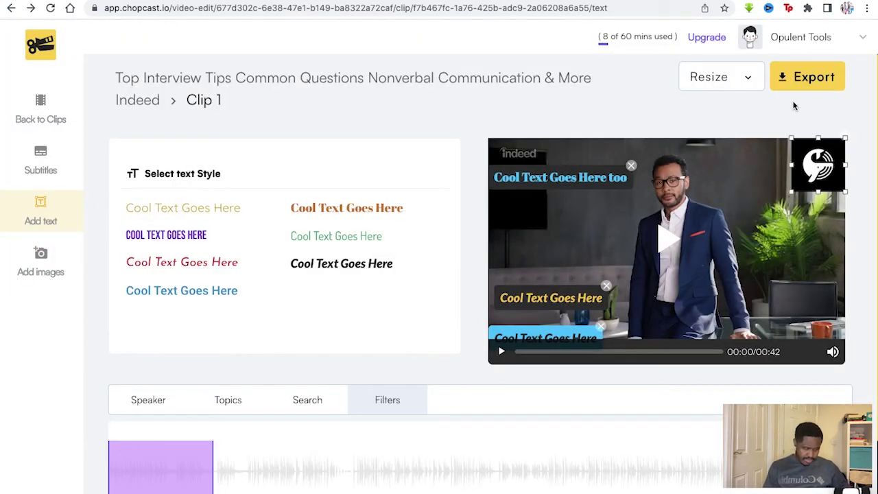
{"action": "left_click", "coordinate": [783, 81]}
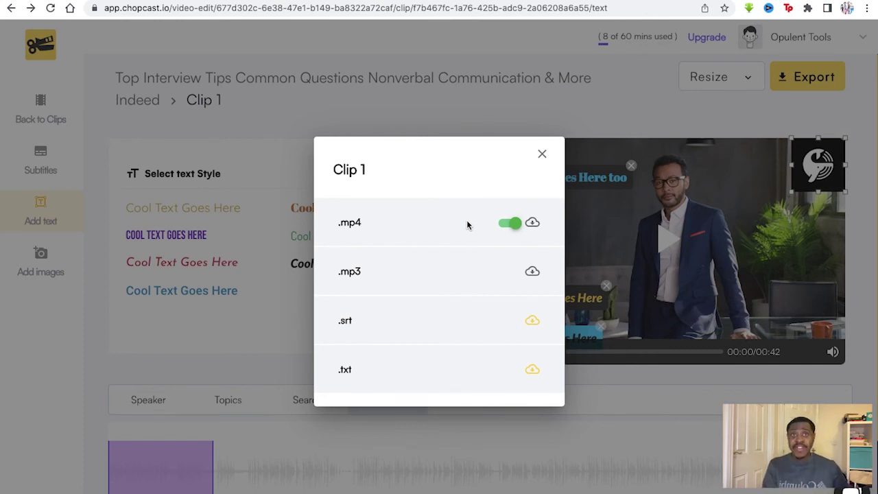
{"action": "left_click", "coordinate": [532, 272]}
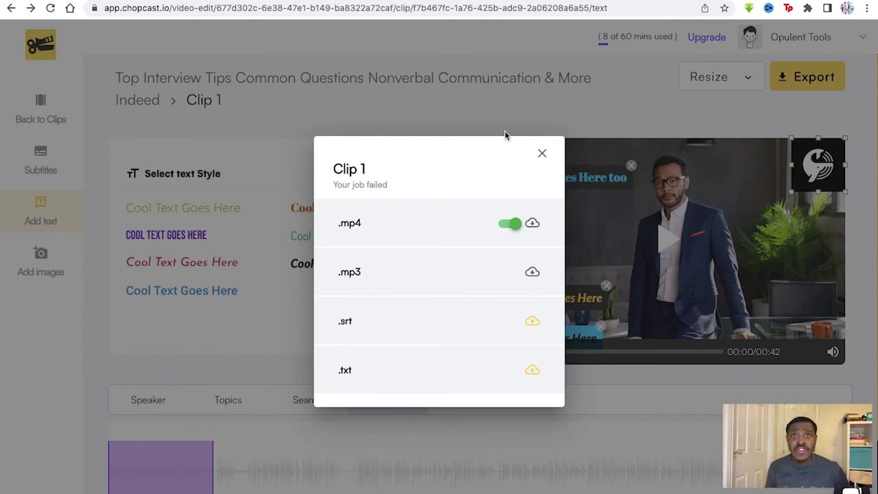
{"action": "left_click", "coordinate": [542, 153]}
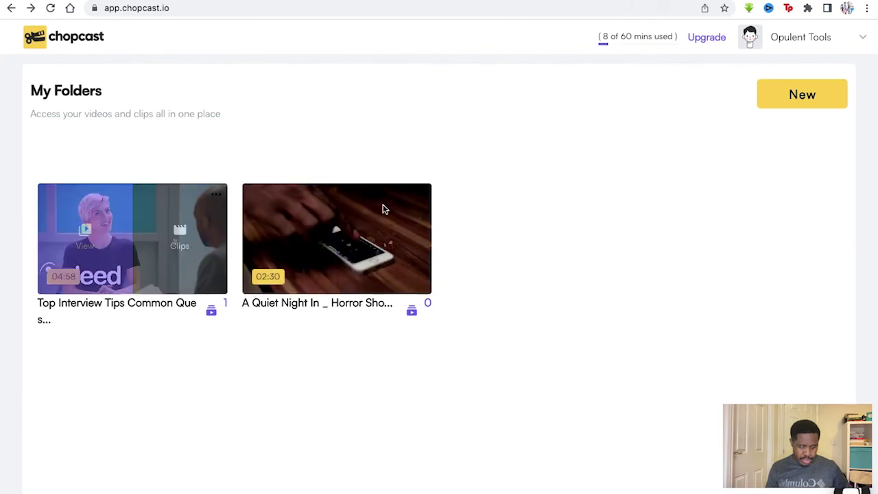
- Open the interview's clips, check Clip 1's options, start a new clip, then return to My Folders
{"action": "mouse_move", "coordinate": [206, 195]}
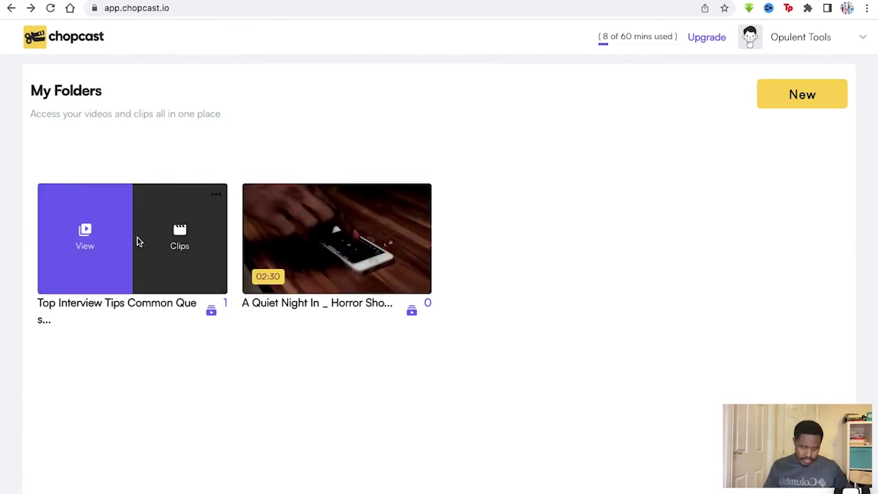
{"action": "left_click", "coordinate": [193, 247]}
{"action": "mouse_move", "coordinate": [234, 211]}
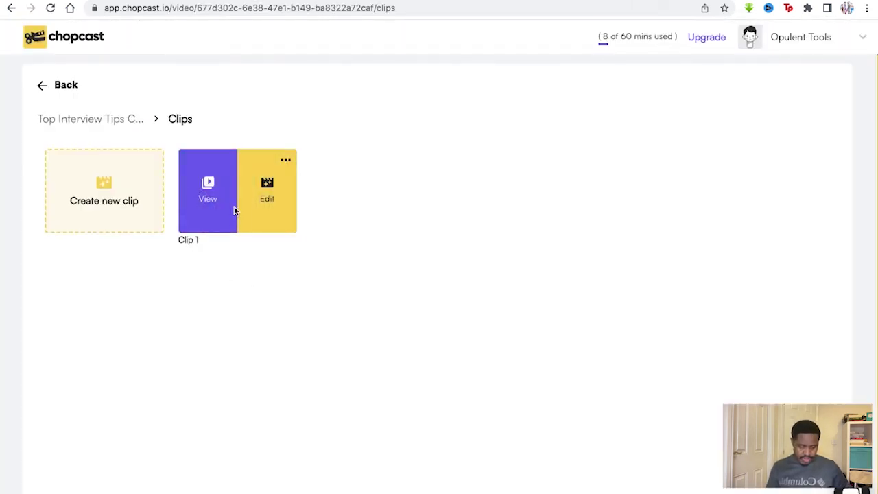
{"action": "left_click", "coordinate": [287, 163]}
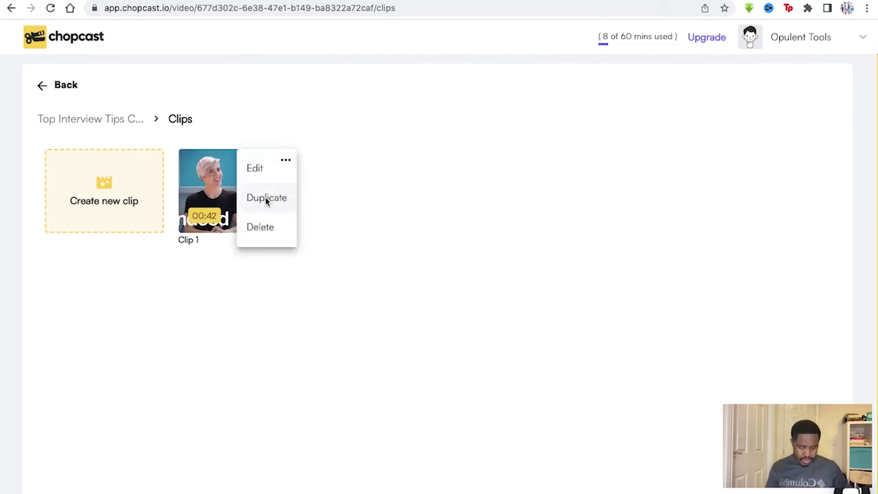
{"action": "left_click", "coordinate": [445, 234]}
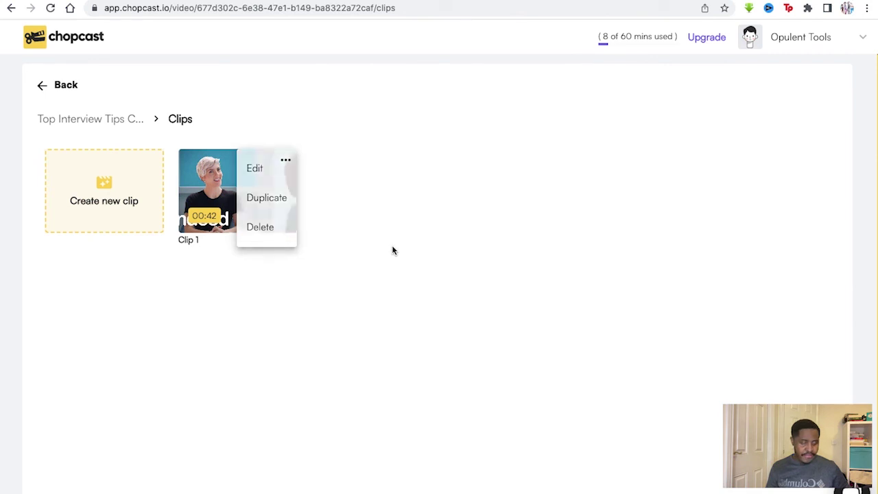
{"action": "left_click", "coordinate": [137, 218]}
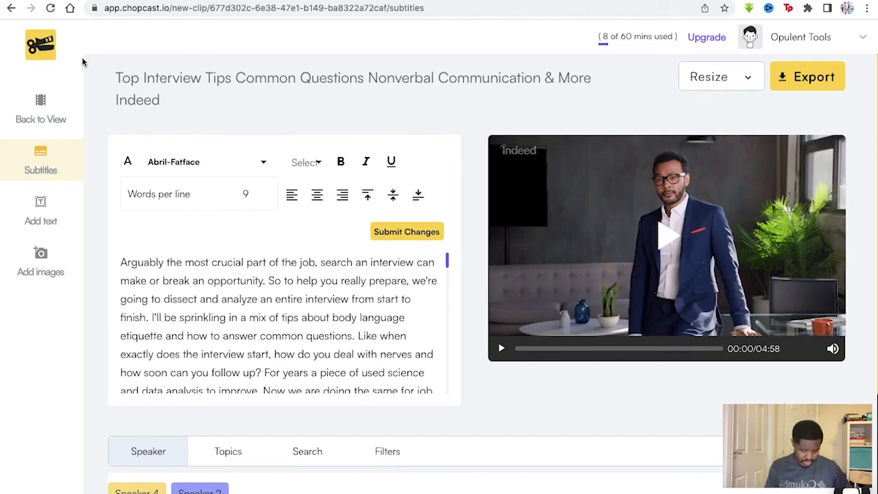
{"action": "left_click", "coordinate": [39, 49]}
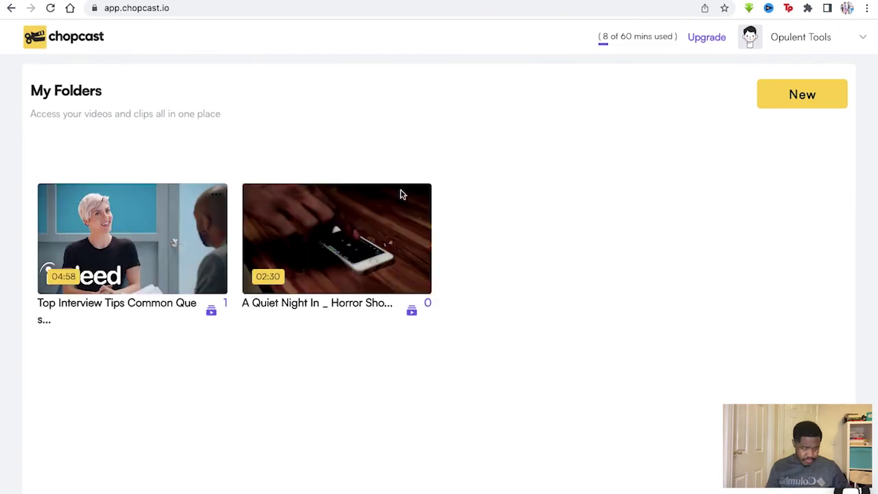
{"action": "mouse_move", "coordinate": [402, 195]}
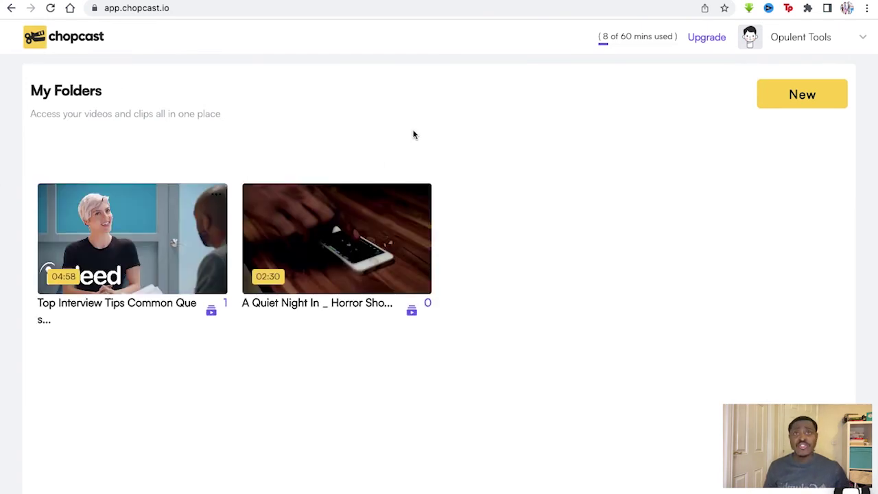